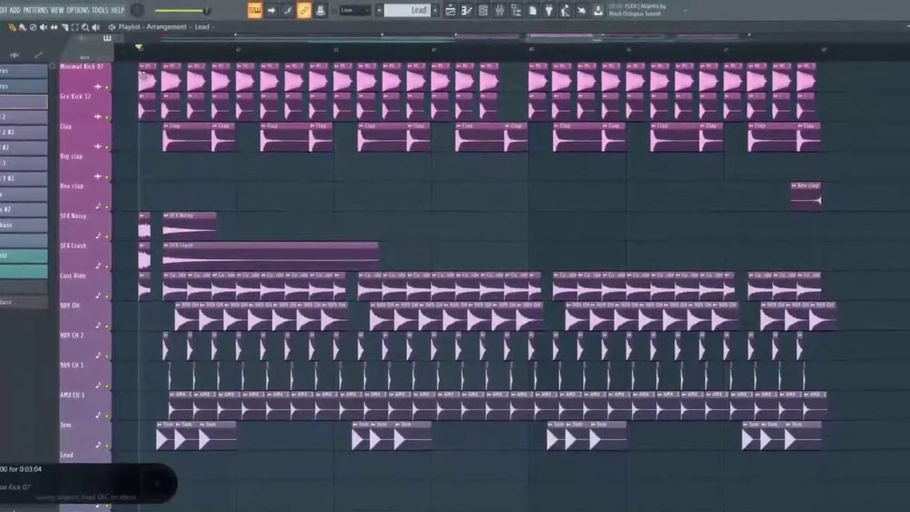
# Open the Minimal Kick 07 and Grv Kick 12 channel settings and locate both kick samples in the browser
pyautogui.doubleClick(146, 77)
pyautogui.click(114, 131)
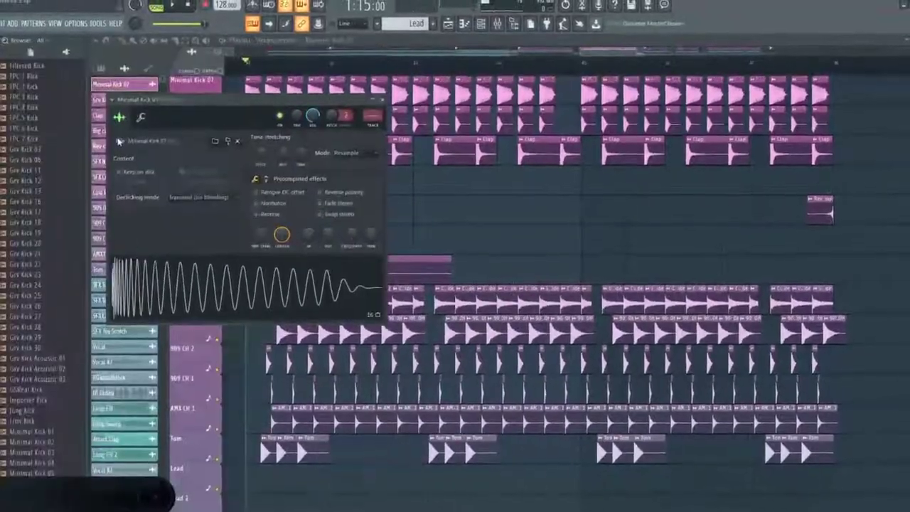
pyautogui.click(386, 101)
pyautogui.click(258, 123)
pyautogui.doubleClick(261, 111)
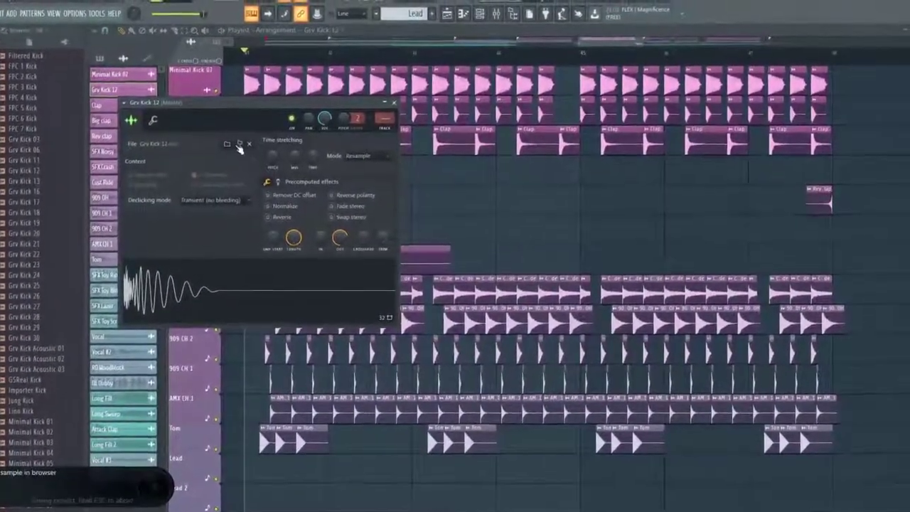
pyautogui.click(250, 147)
# Open the Clap channel settings and locate its source sample in the browser's Claps folder
pyautogui.click(272, 147)
pyautogui.doubleClick(272, 147)
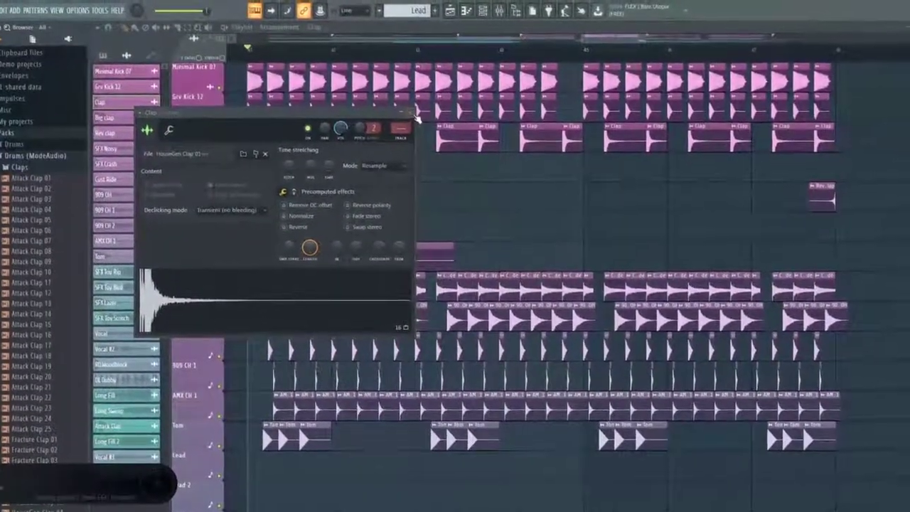
pyautogui.click(416, 111)
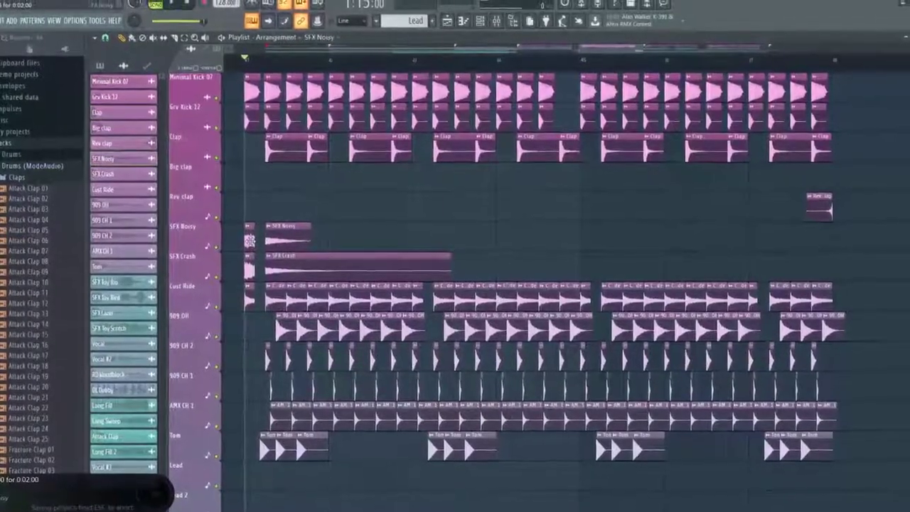
# Examine the SFX Noisy and SFX Crash channel settings and find their samples in the SFX pack
pyautogui.doubleClick(250, 241)
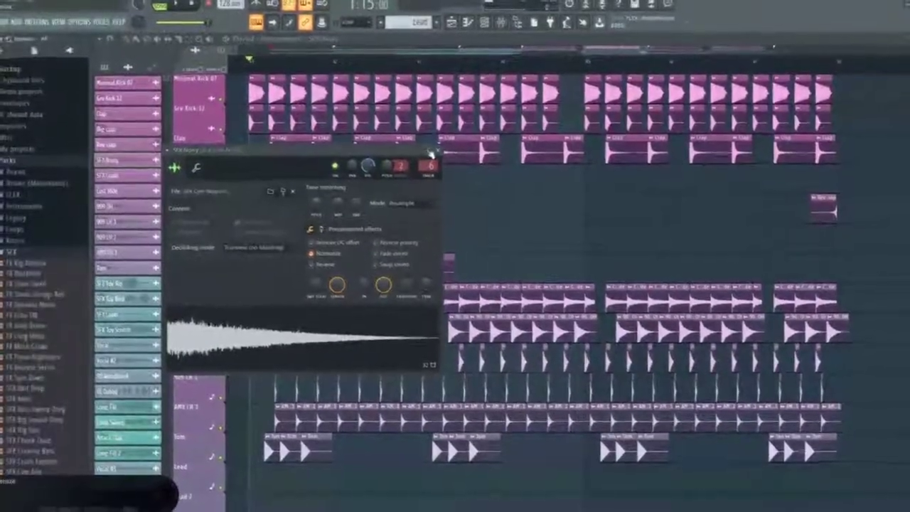
pyautogui.click(440, 149)
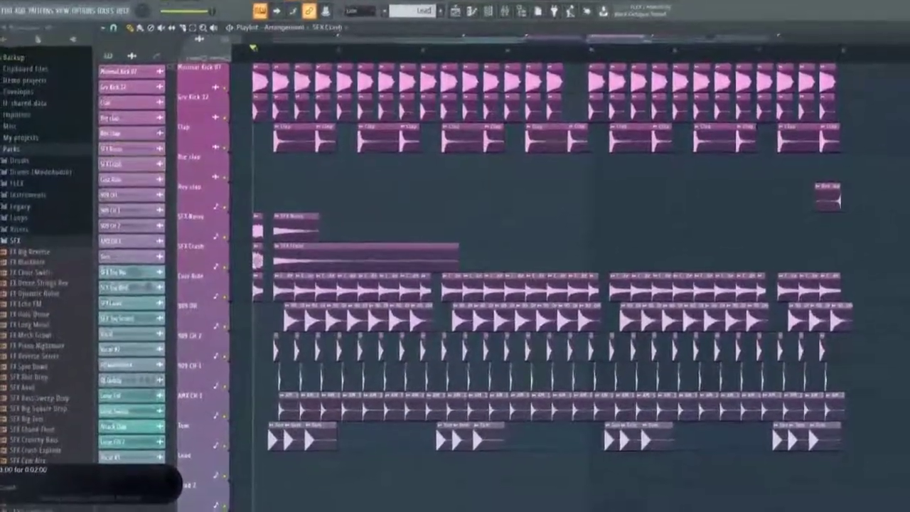
pyautogui.doubleClick(404, 255)
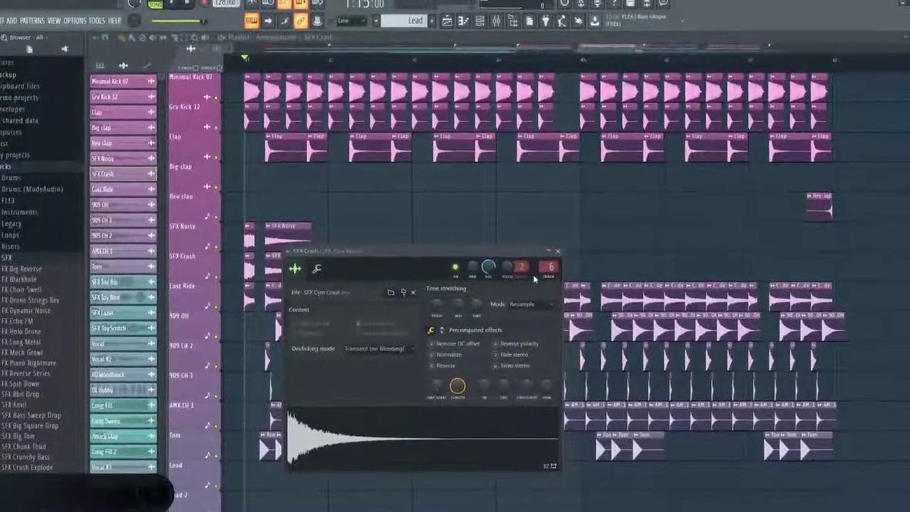
pyautogui.click(561, 255)
# Examine the Cust Ride and 909 OH channel settings and locate their samples in the Cymbals and Hats folders
pyautogui.doubleClick(325, 290)
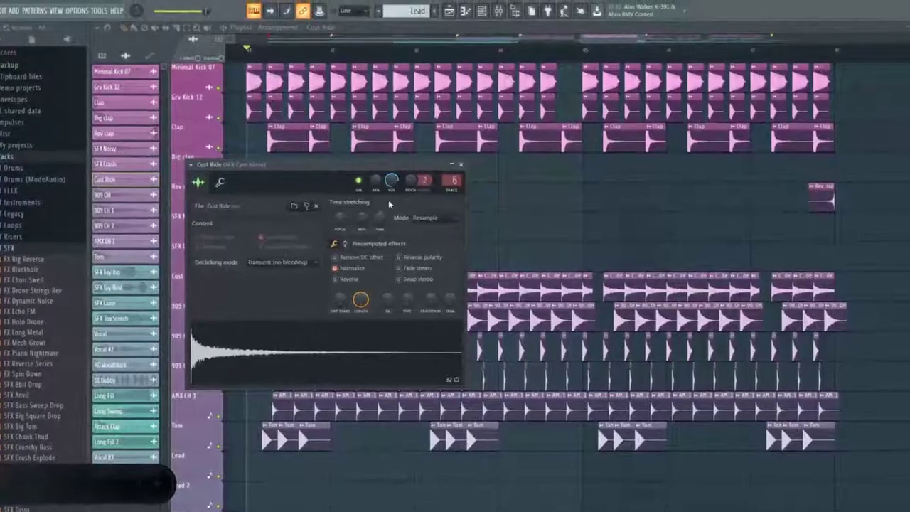
pyautogui.click(459, 168)
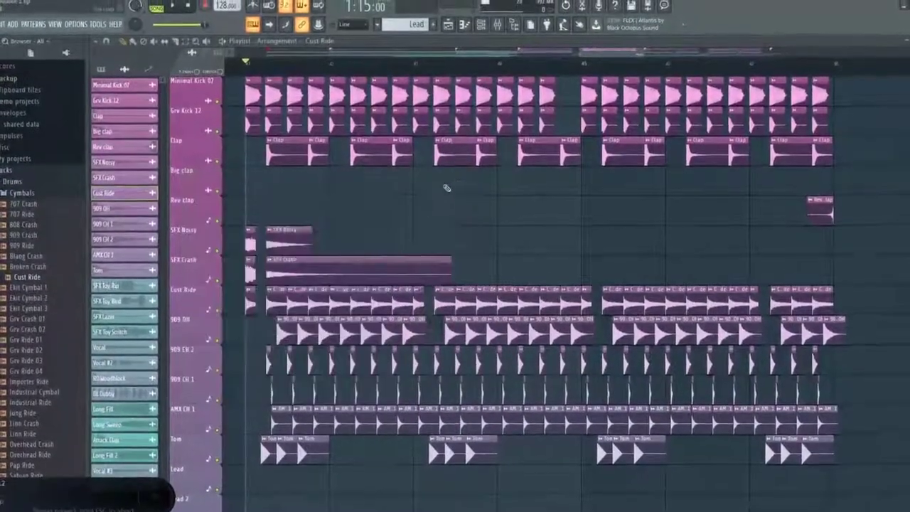
pyautogui.doubleClick(291, 328)
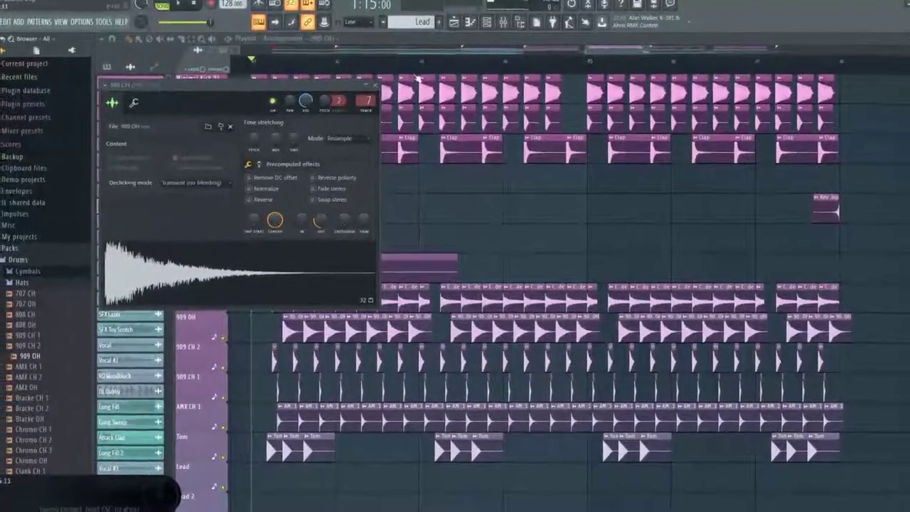
pyautogui.click(377, 81)
pyautogui.doubleClick(453, 295)
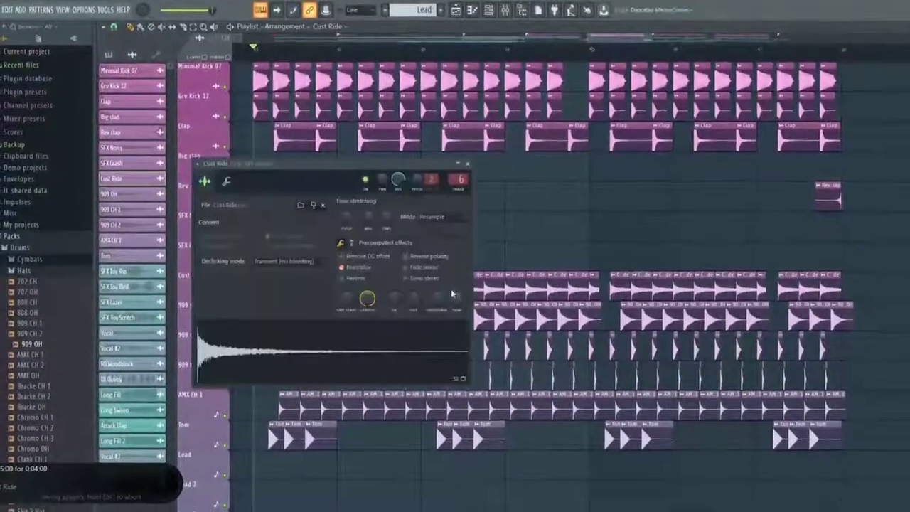
pyautogui.click(468, 164)
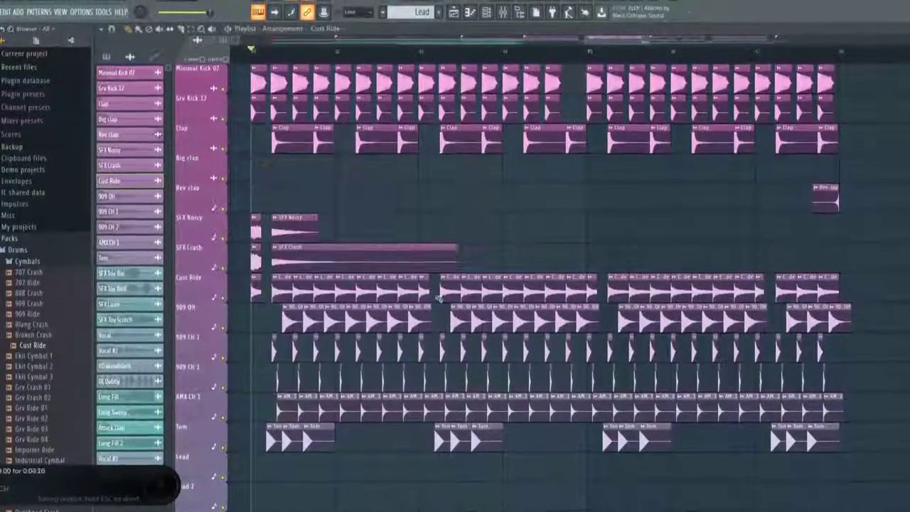
# Examine the 909 CH 2 and 909 CH 1 closed-hat channel settings and their samples in the Hats folder
pyautogui.doubleClick(273, 355)
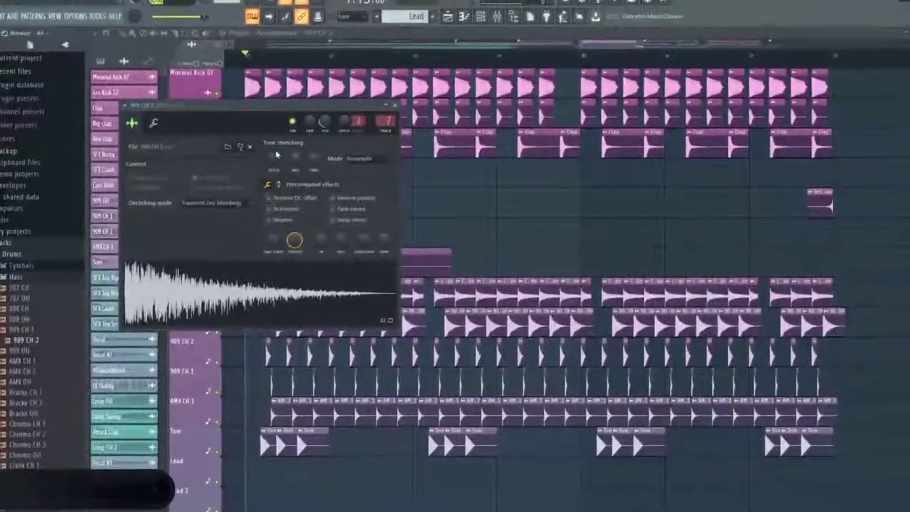
pyautogui.click(394, 115)
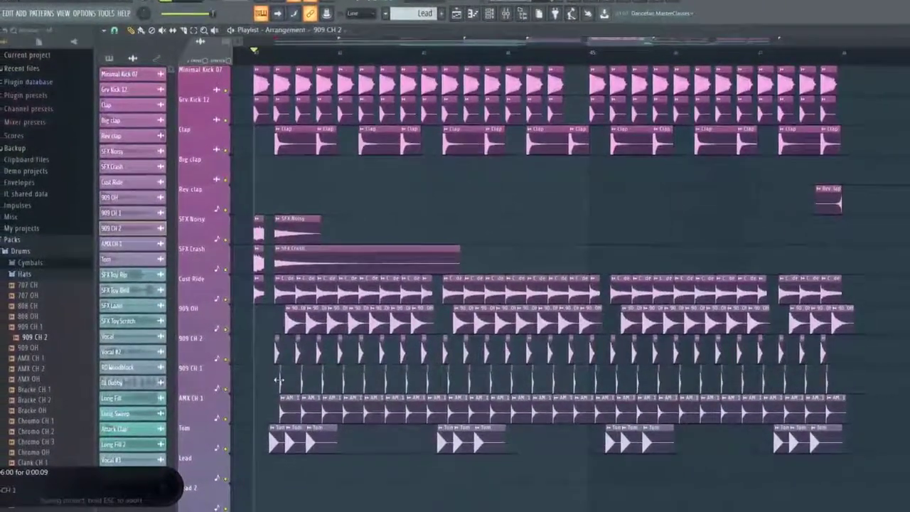
pyautogui.doubleClick(279, 380)
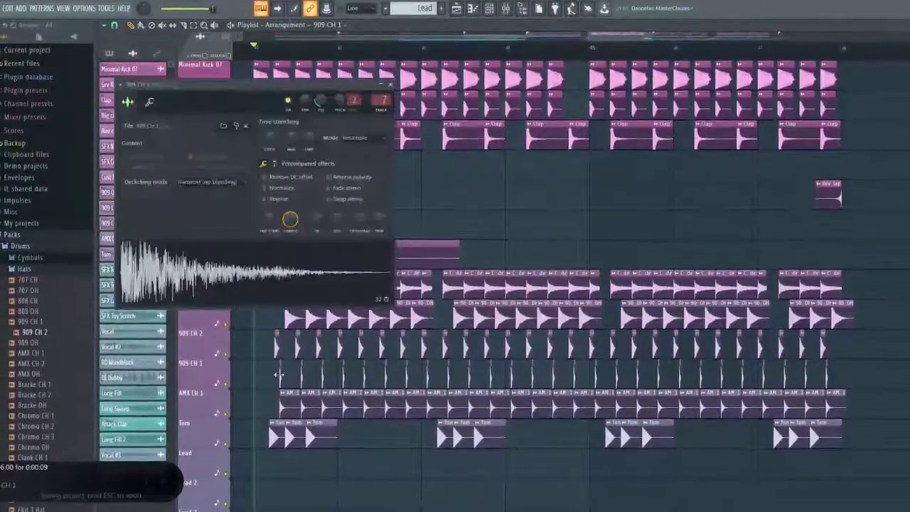
pyautogui.click(384, 103)
# Examine the AMX CH 1 channel settings and sample, and open the Tom channel for inspection
pyautogui.doubleClick(286, 430)
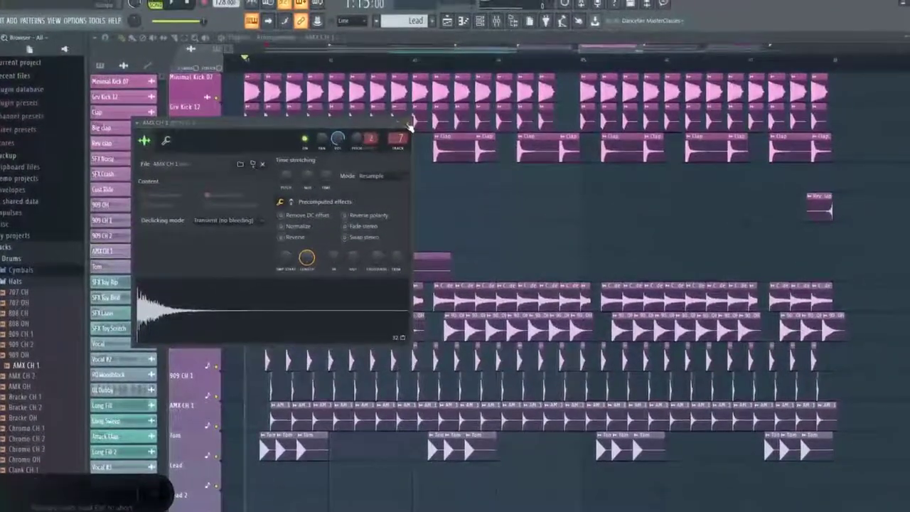
pyautogui.click(407, 125)
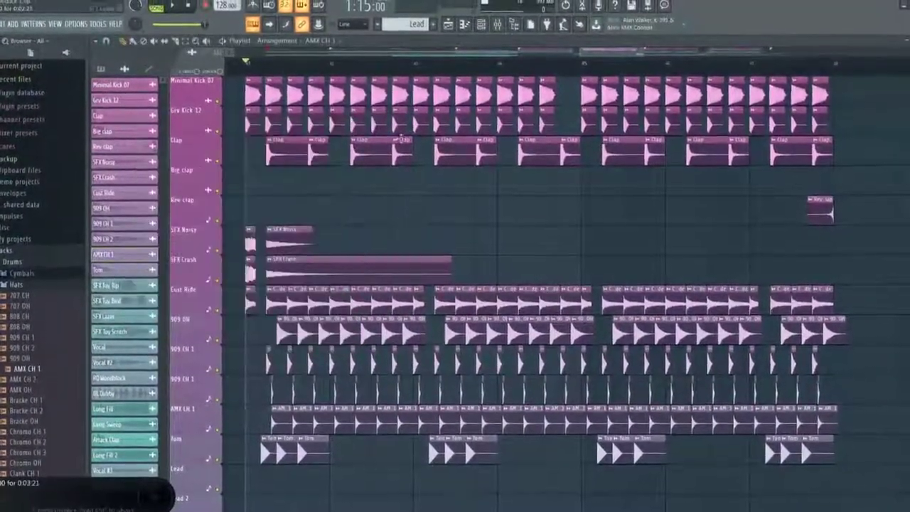
pyautogui.doubleClick(276, 454)
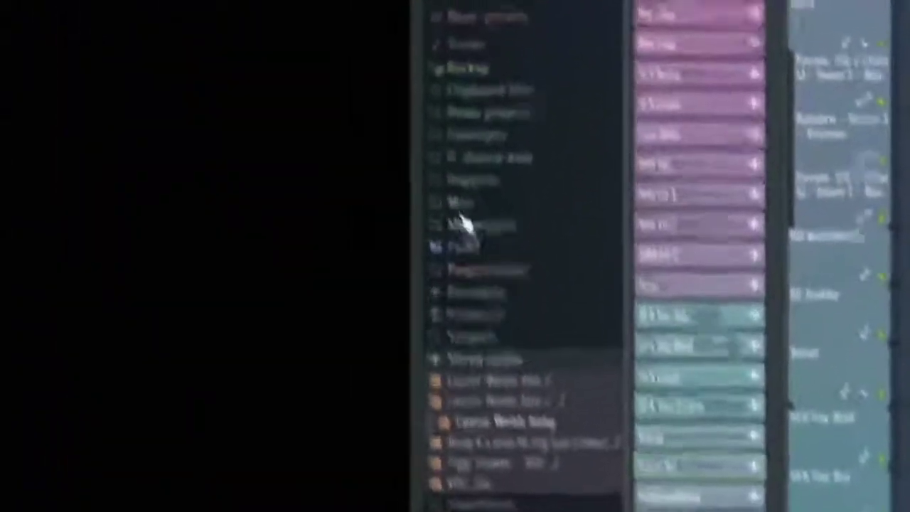
# Browse the Packs library down to the Drums (ModeAudio) pack and look through its Toms samples
pyautogui.click(488, 201)
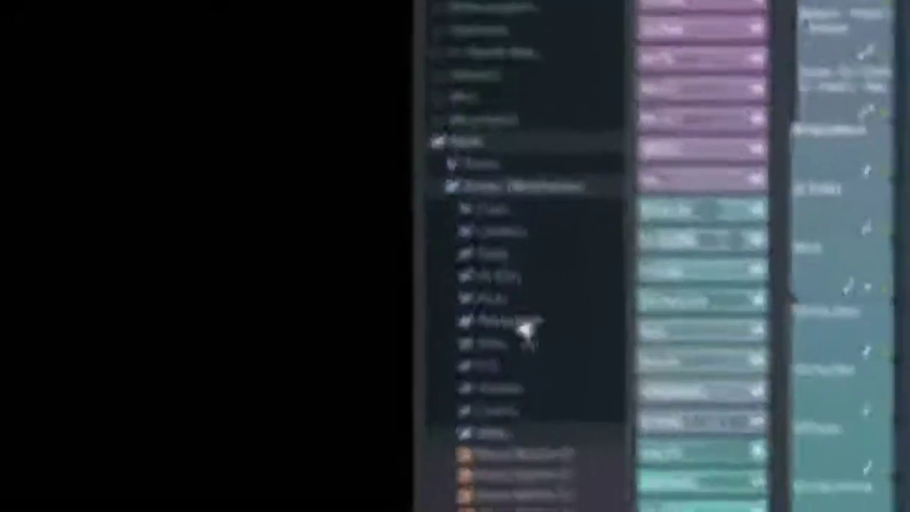
pyautogui.scroll(-5, 520, 388)
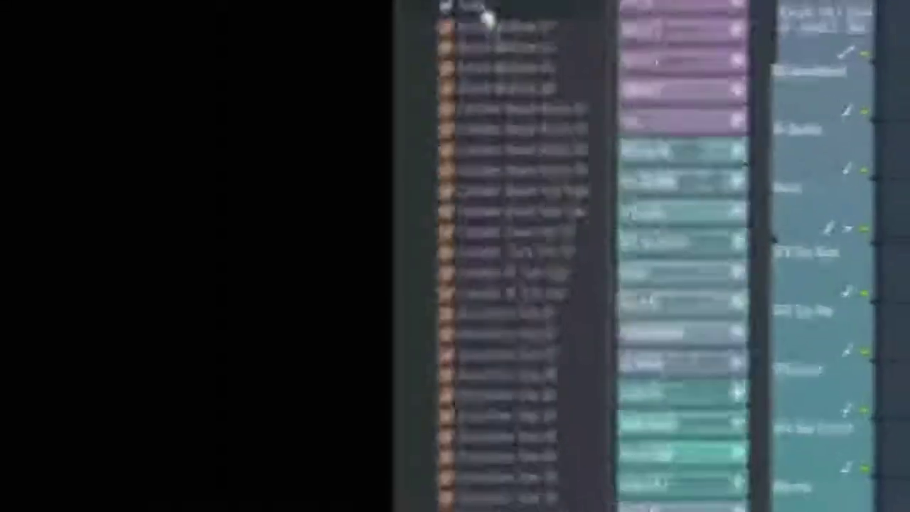
pyautogui.click(477, 16)
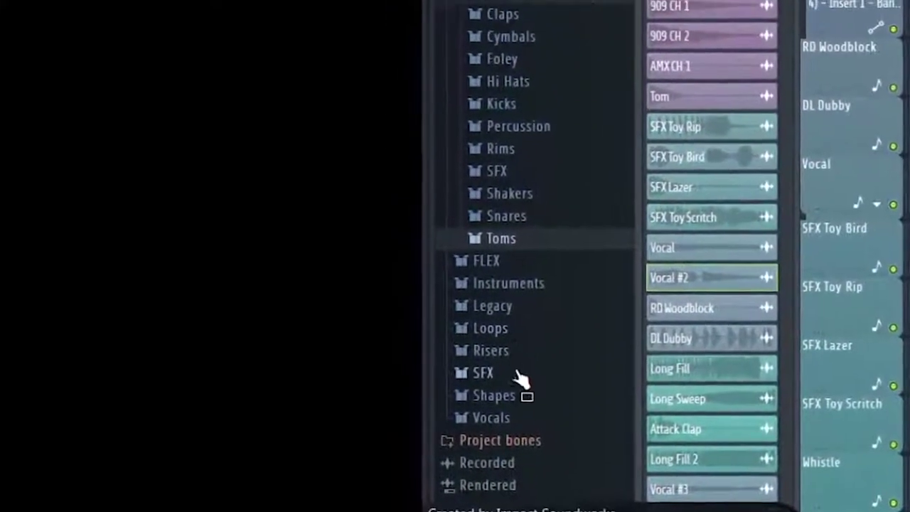
# Open the Baby vocal sample from the Vocals pack in the pitch corrector
pyautogui.click(529, 485)
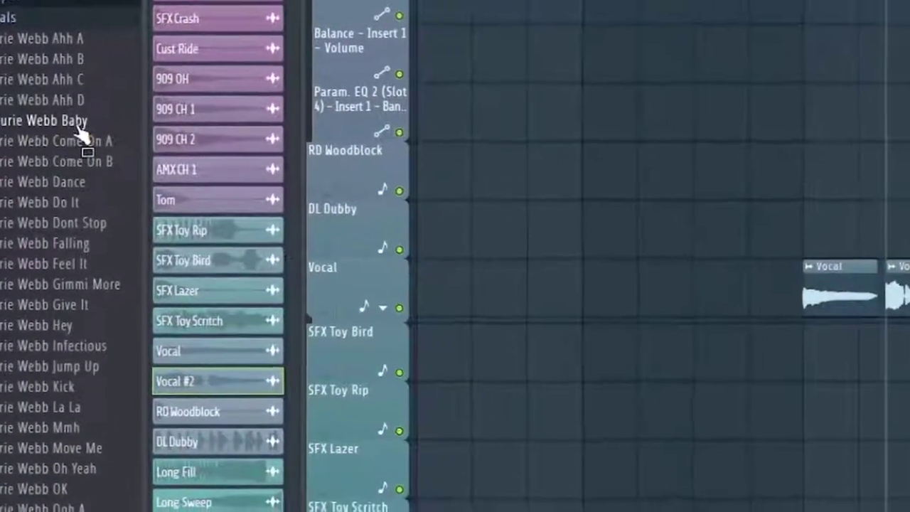
pyautogui.rightClick(79, 125)
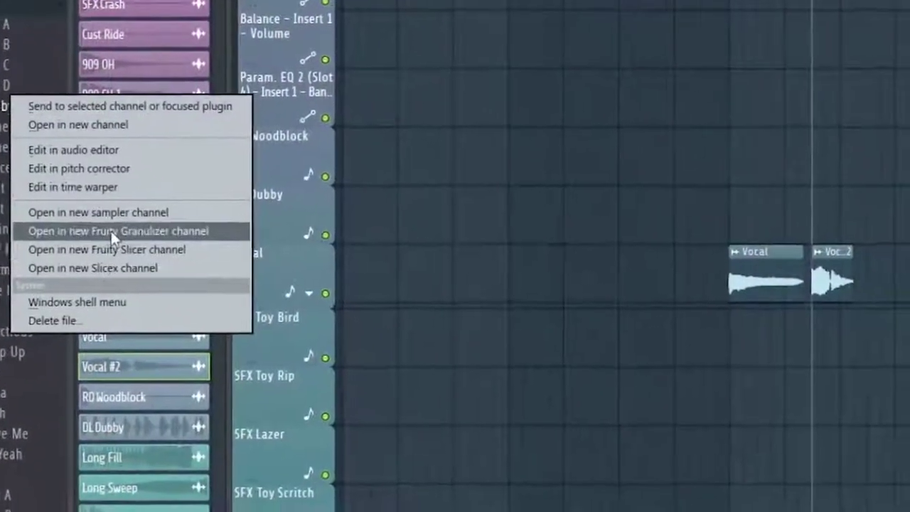
pyautogui.click(47, 157)
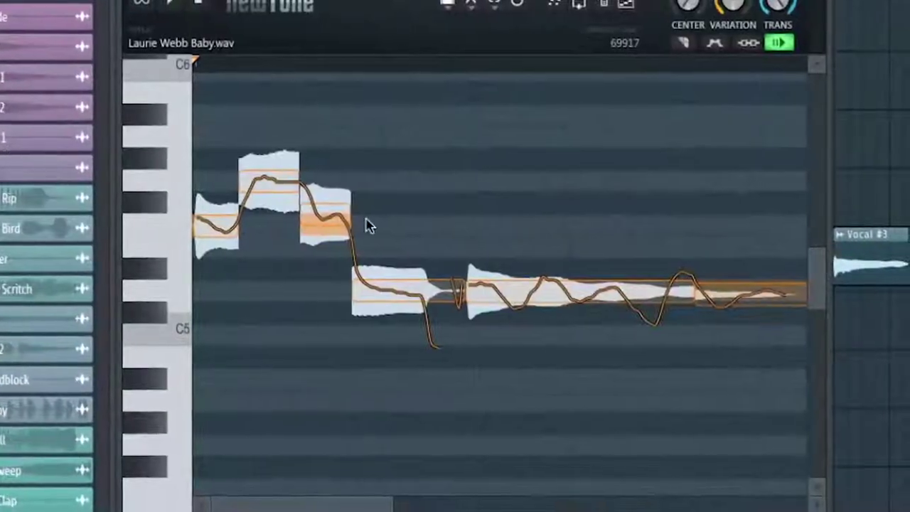
# Lower the vocal's first note slightly and its long sustained note to B4, and audition the phrase
pyautogui.moveTo(211, 224); pyautogui.dragTo(211, 246)
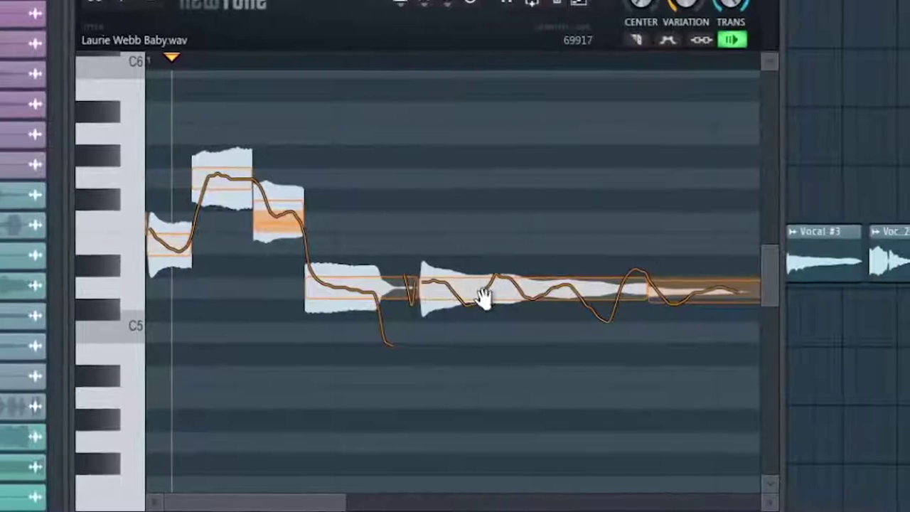
pyautogui.click(603, 299)
pyautogui.moveTo(581, 297); pyautogui.dragTo(560, 342)
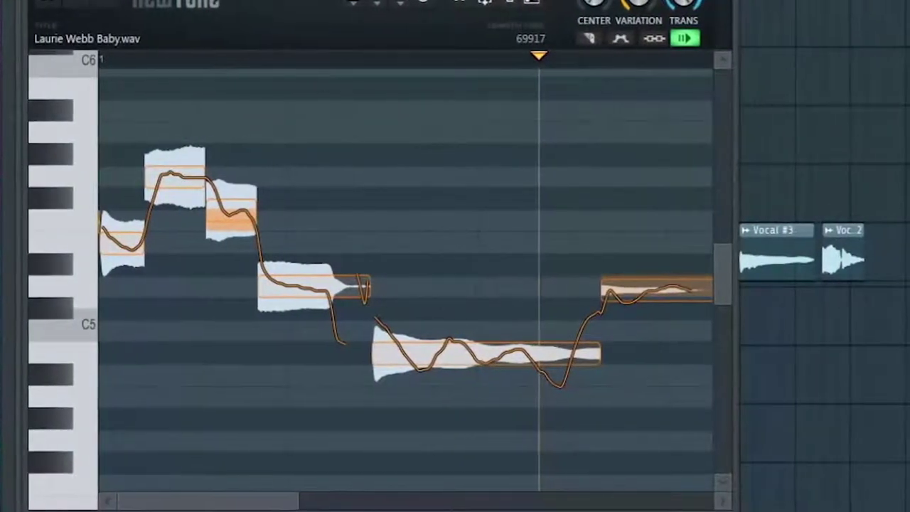
pyautogui.click(98, 3)
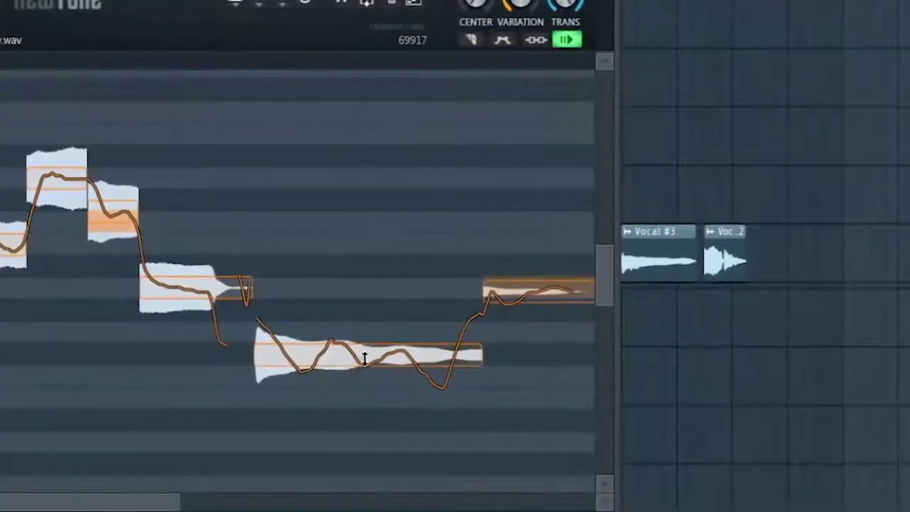
# Raise the fourth note and the long sustained note to E5, audition the phrase, and close the pitch corrector
pyautogui.moveTo(413, 361); pyautogui.dragTo(413, 299)
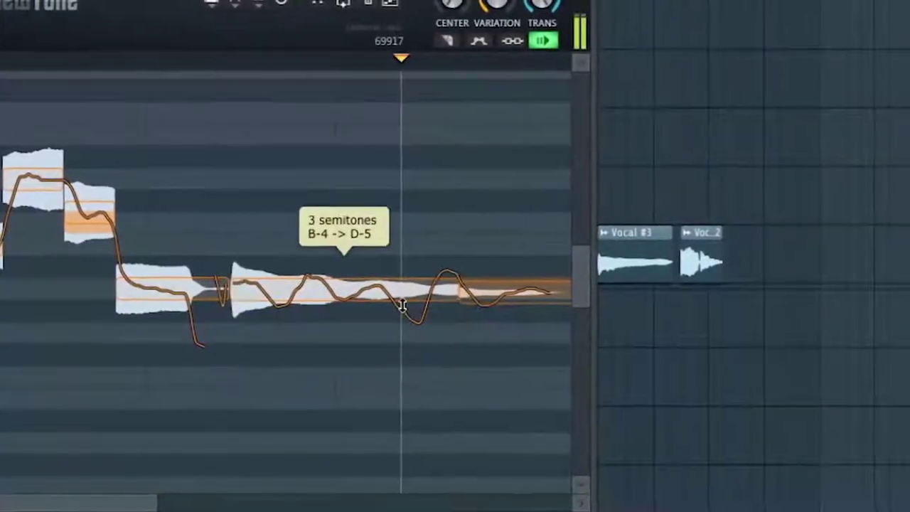
pyautogui.moveTo(160, 283); pyautogui.dragTo(152, 246)
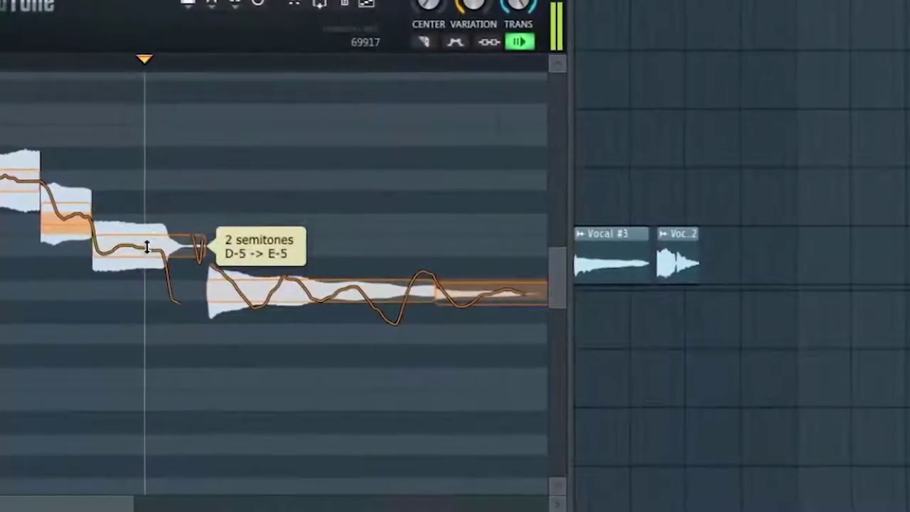
pyautogui.moveTo(379, 302); pyautogui.dragTo(384, 259)
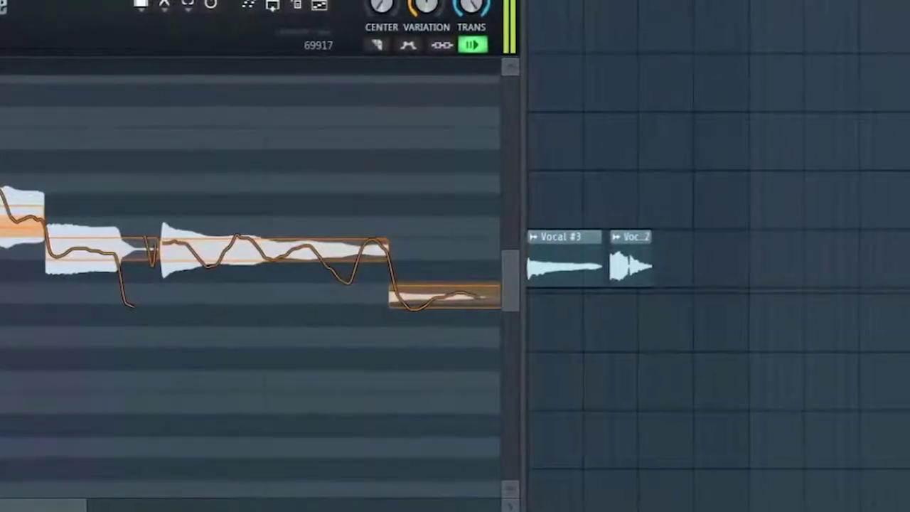
pyautogui.press('space')
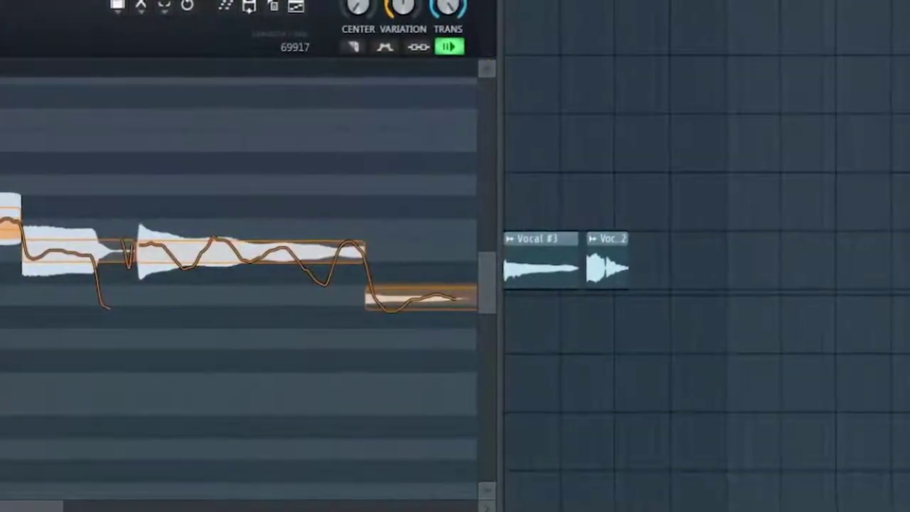
pyautogui.press('Escape')
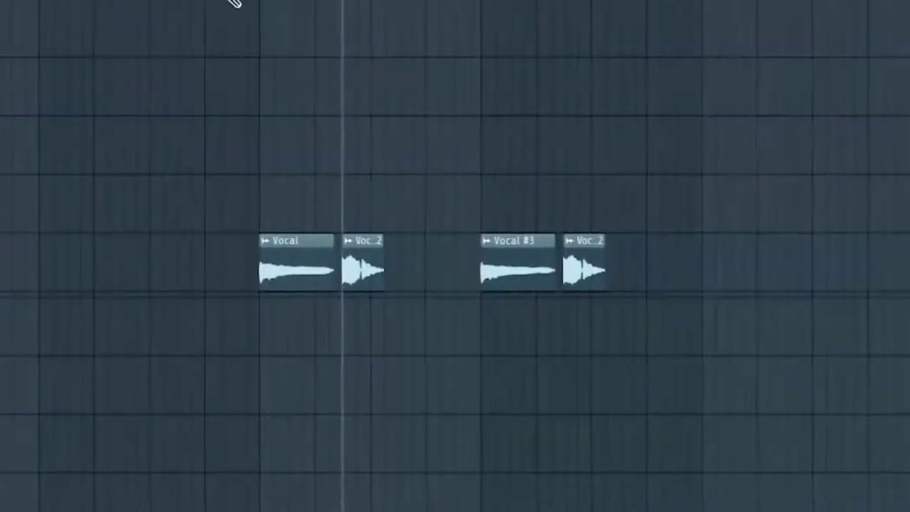
# Audition the vocal chop clips in the playlist and open both of their samples in the pitch corrector
pyautogui.press('space')
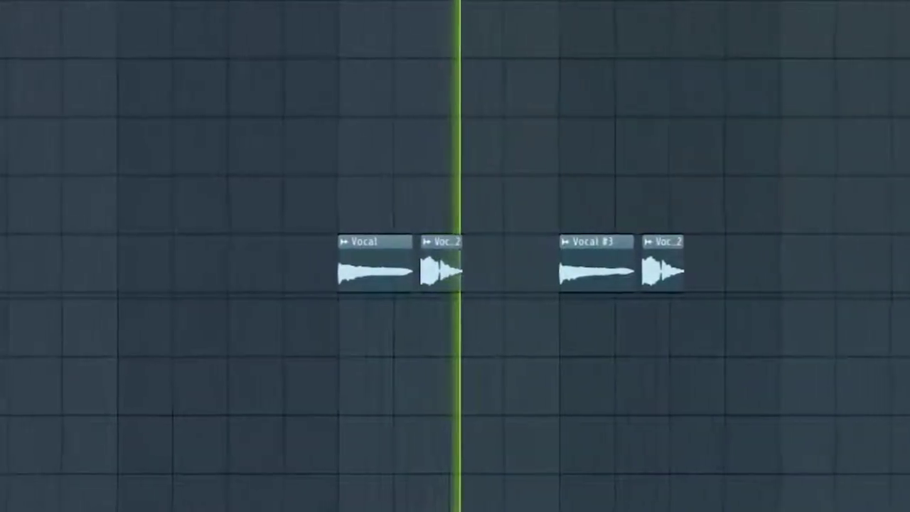
pyautogui.press('space')
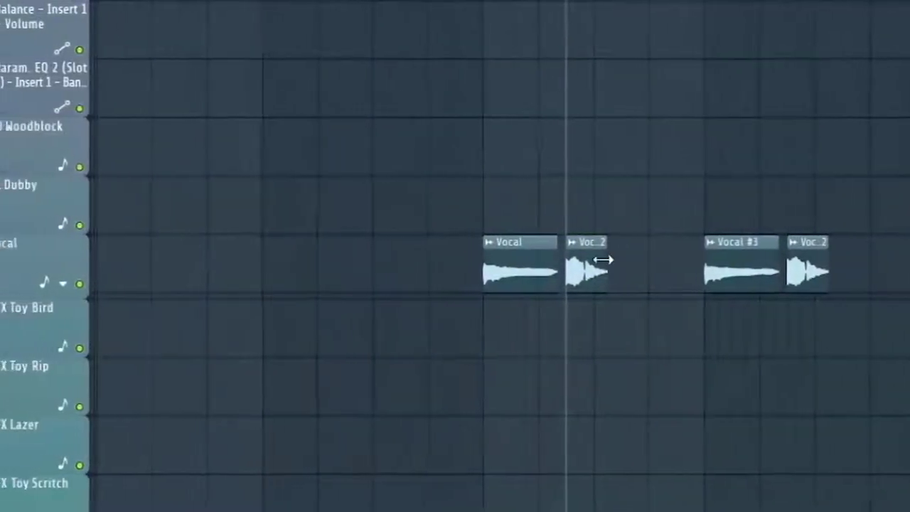
pyautogui.doubleClick(545, 260)
pyautogui.rightClick(304, 206)
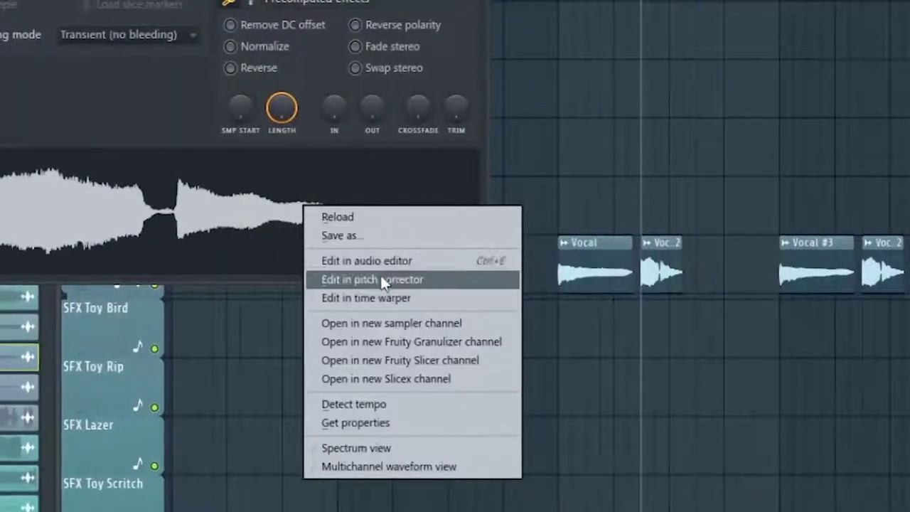
pyautogui.click(382, 279)
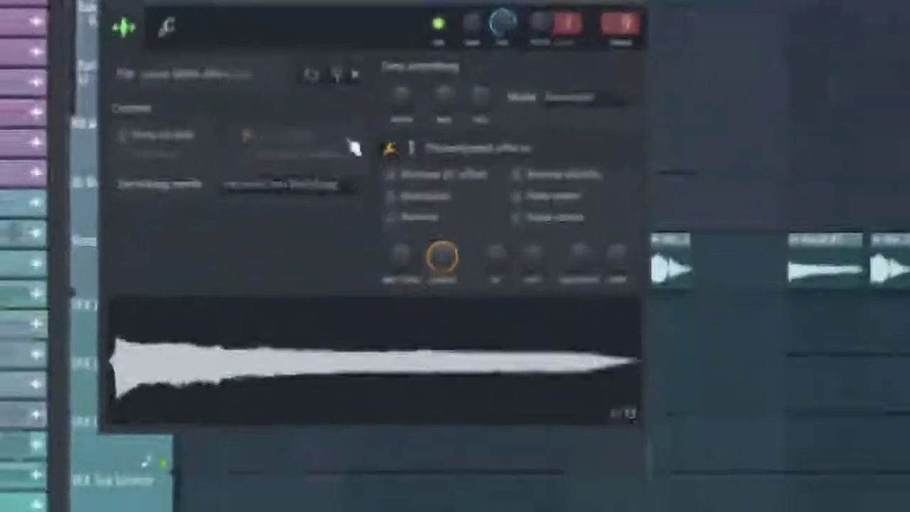
pyautogui.rightClick(258, 361)
pyautogui.click(334, 416)
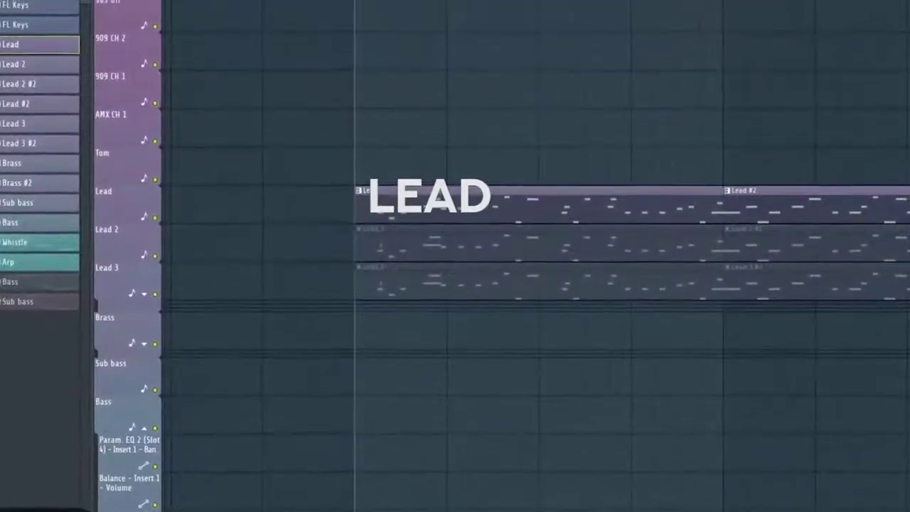
# Audition the Lead pattern and inspect its notes and the settings of its Sakura instrument
pyautogui.press('space')
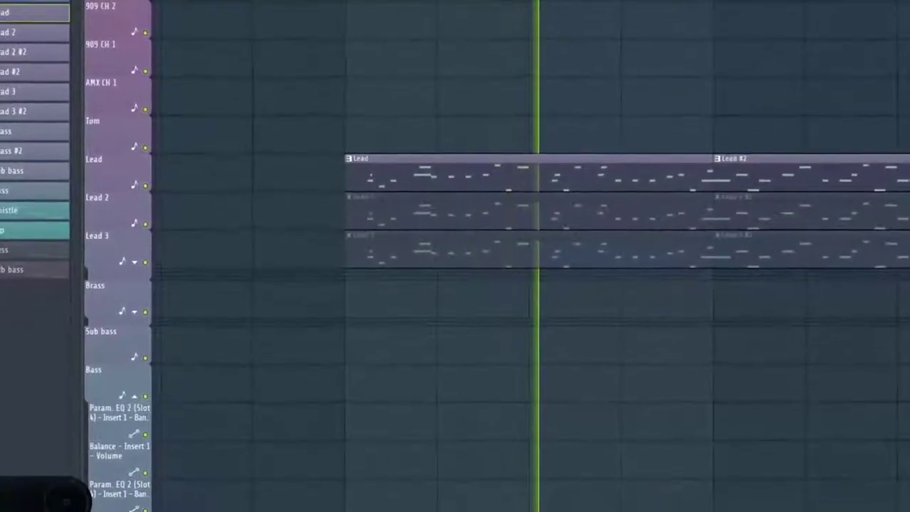
pyautogui.doubleClick(402, 192)
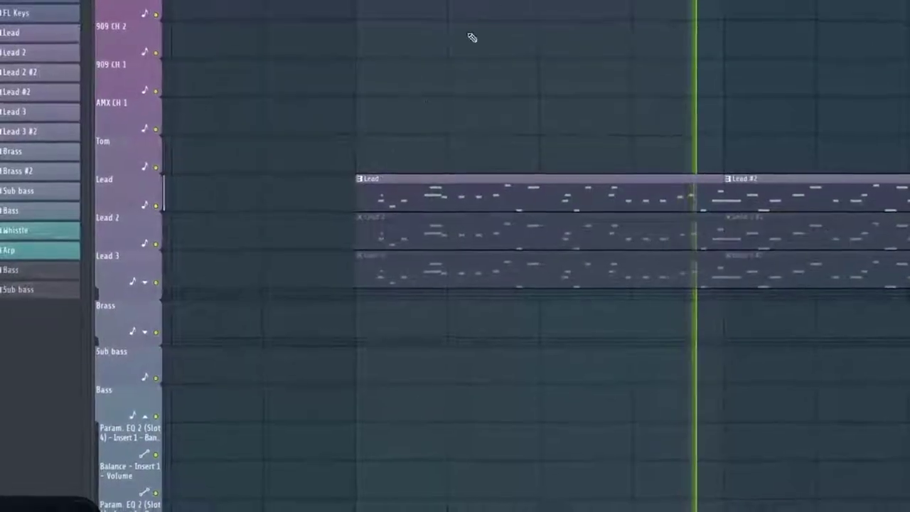
pyautogui.press('F6')
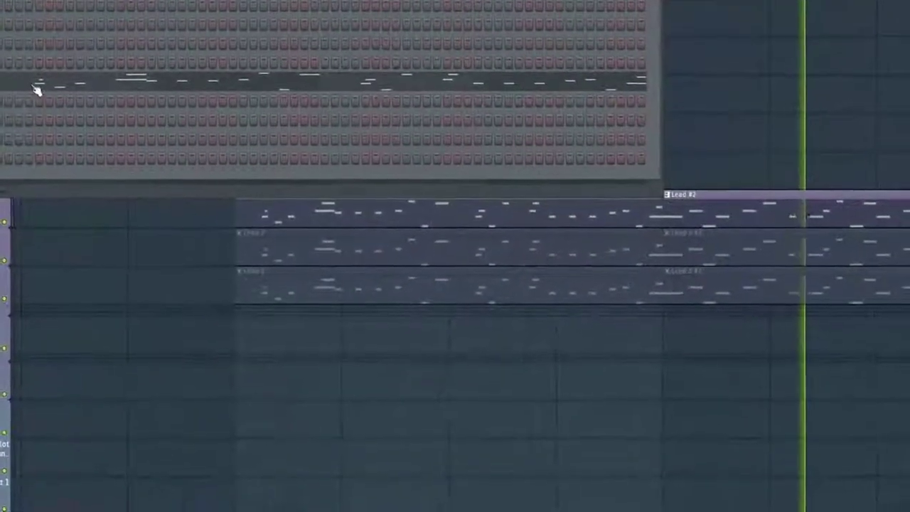
pyautogui.click(97, 95)
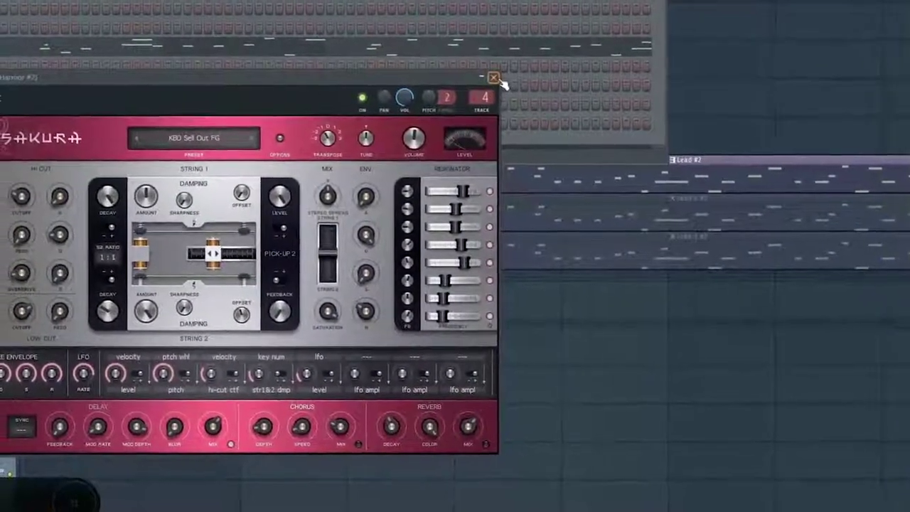
pyautogui.click(480, 84)
pyautogui.press('F6')
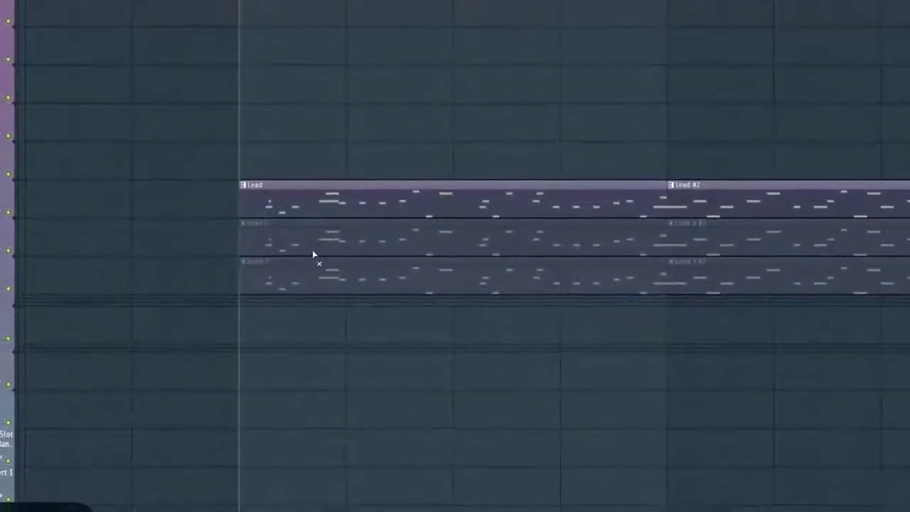
# Unmute the Lead 2 and Lead 3 clips, and mute the Lead and Lead 3 tracks to isolate Lead 2
pyautogui.click(310, 265)
pyautogui.click(769, 256)
pyautogui.click(572, 295)
pyautogui.click(690, 252)
pyautogui.click(2, 187)
pyautogui.click(6, 290)
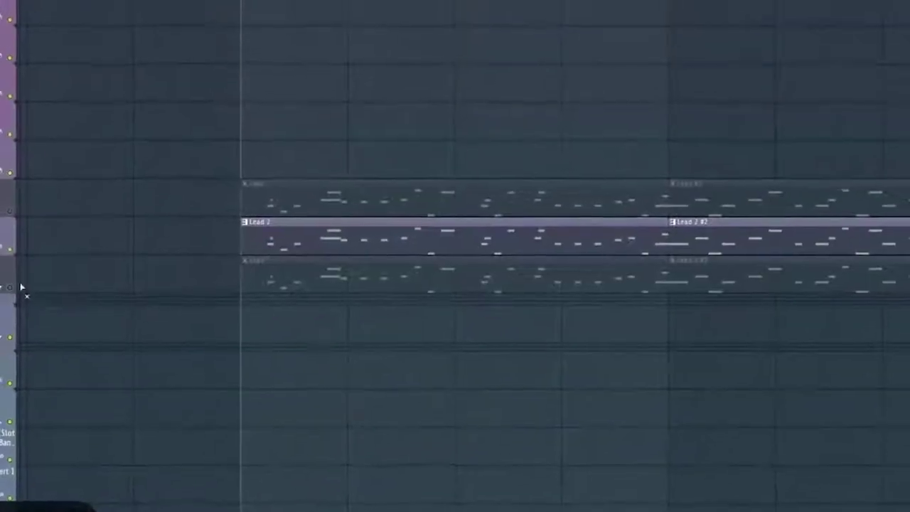
# Audition Lead 2 and inspect its notes and the part A and part B settings of its Harmor instrument
pyautogui.press('space')
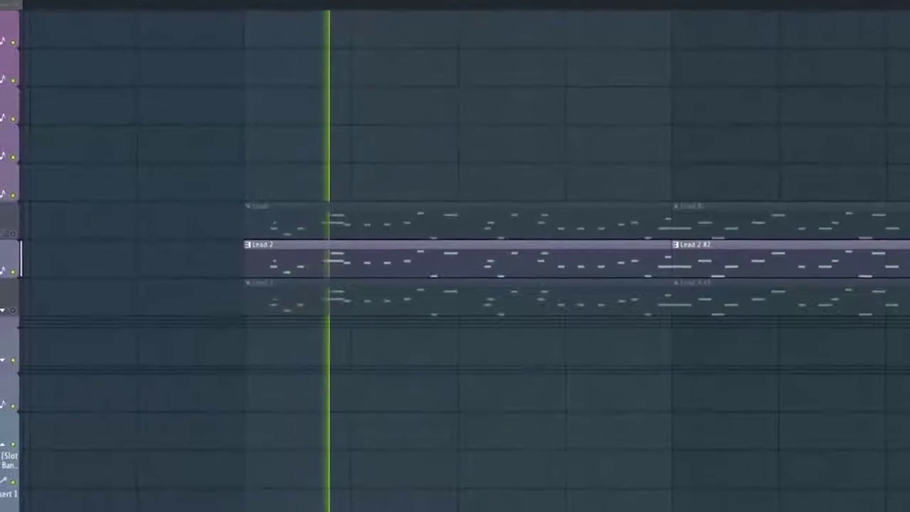
pyautogui.doubleClick(331, 238)
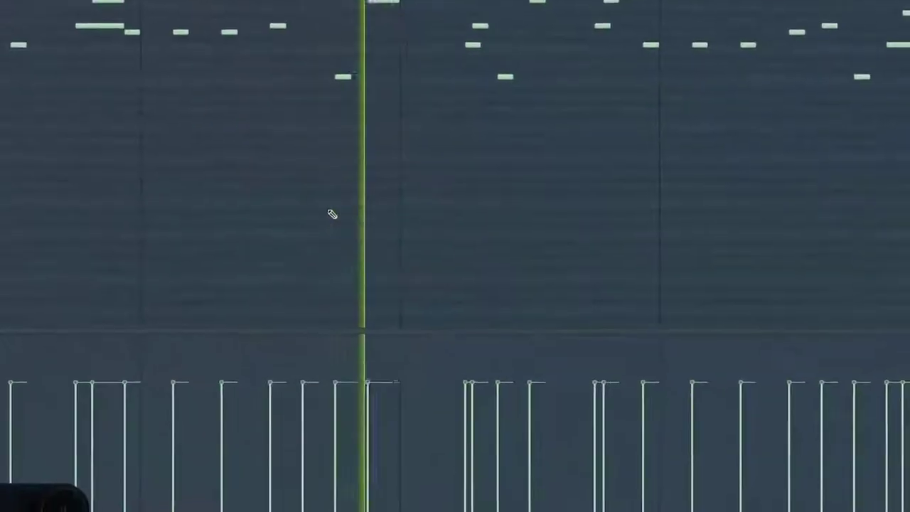
pyautogui.press('Escape')
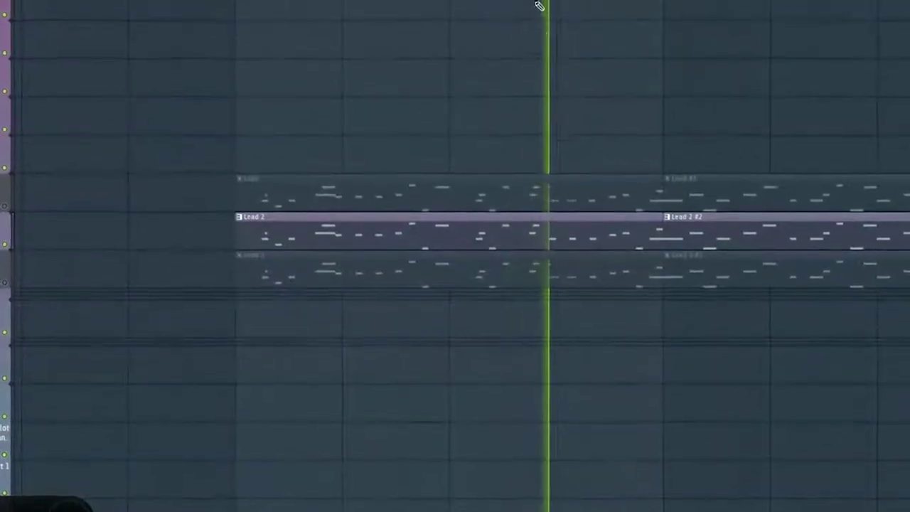
pyautogui.press('F6')
pyautogui.click(60, 96)
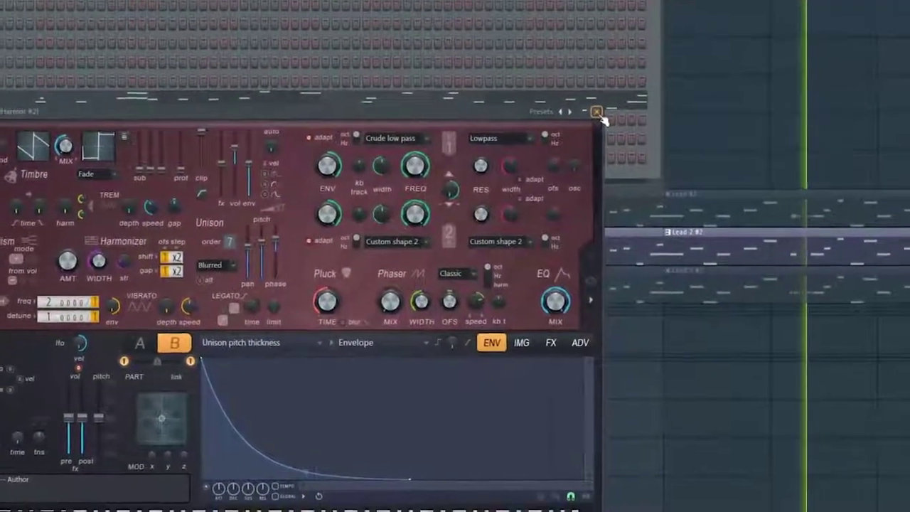
pyautogui.click(598, 128)
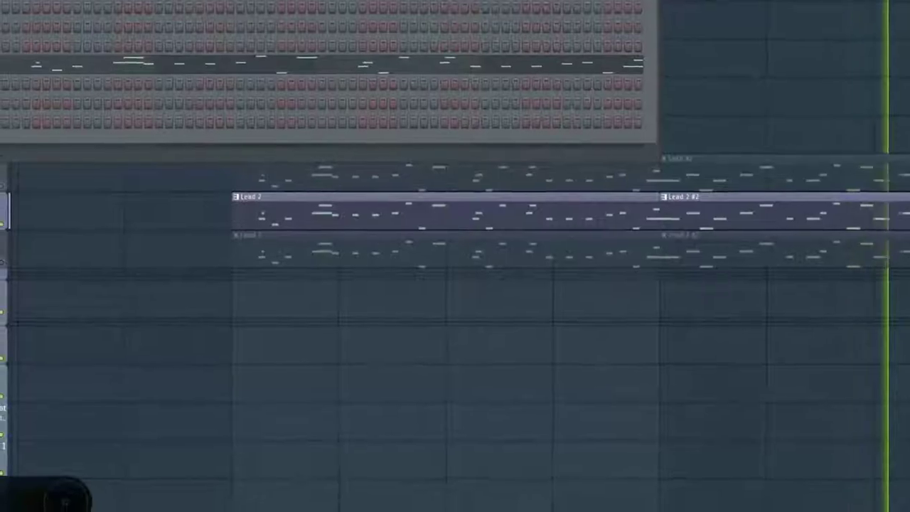
pyautogui.click(2, 89)
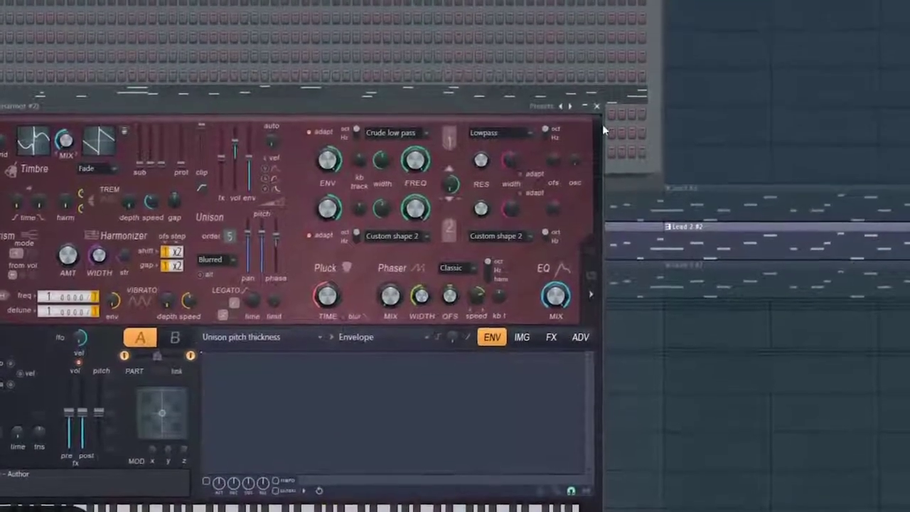
pyautogui.click(594, 87)
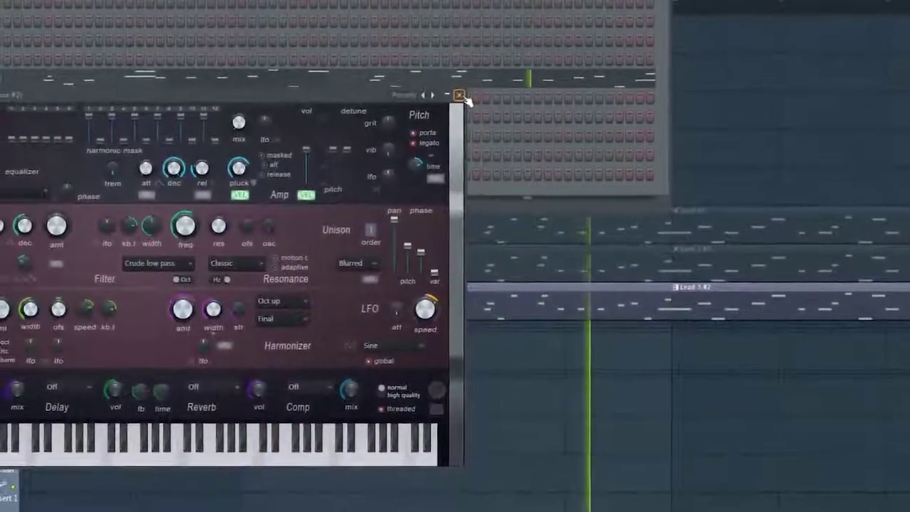
# Close Lead 3's instrument window and hide the channel rack
pyautogui.click(454, 72)
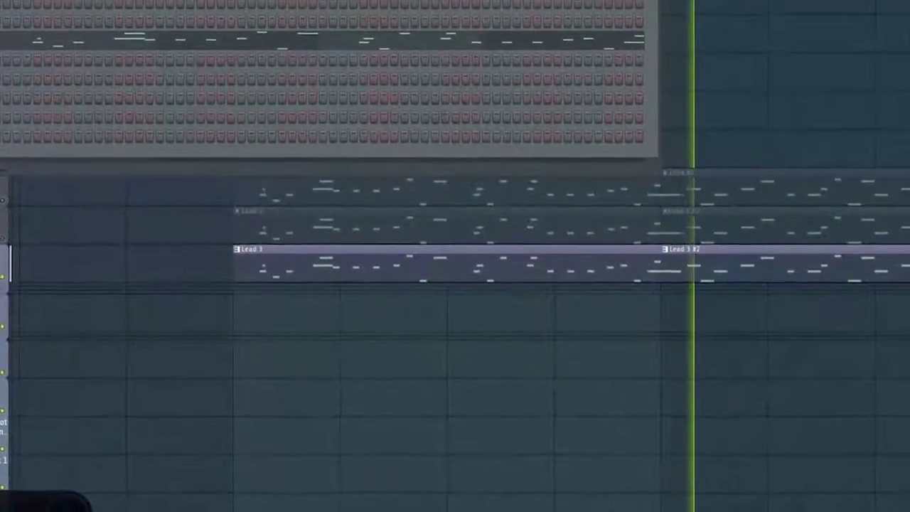
pyautogui.press('F6')
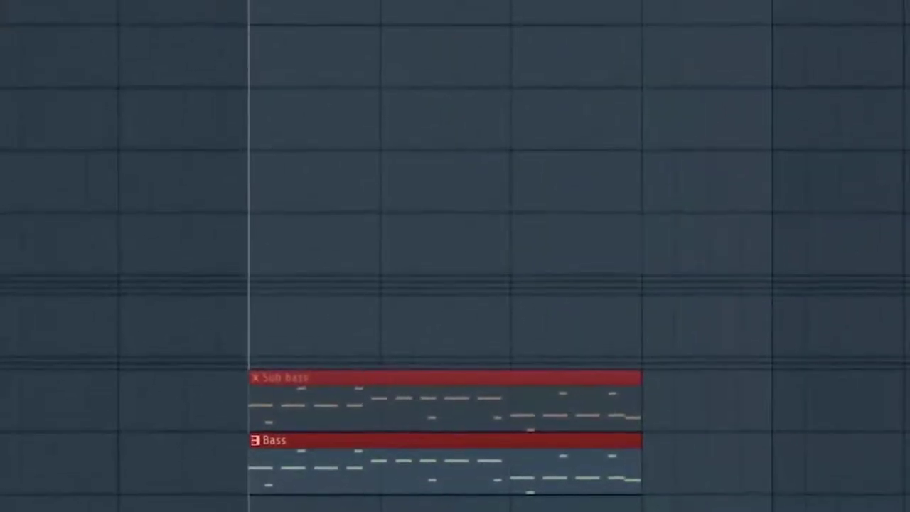
# Inspect the Bass channel's Harmor settings, including its effects page, and the Sub bass channel's 3x Osc settings
pyautogui.doubleClick(289, 446)
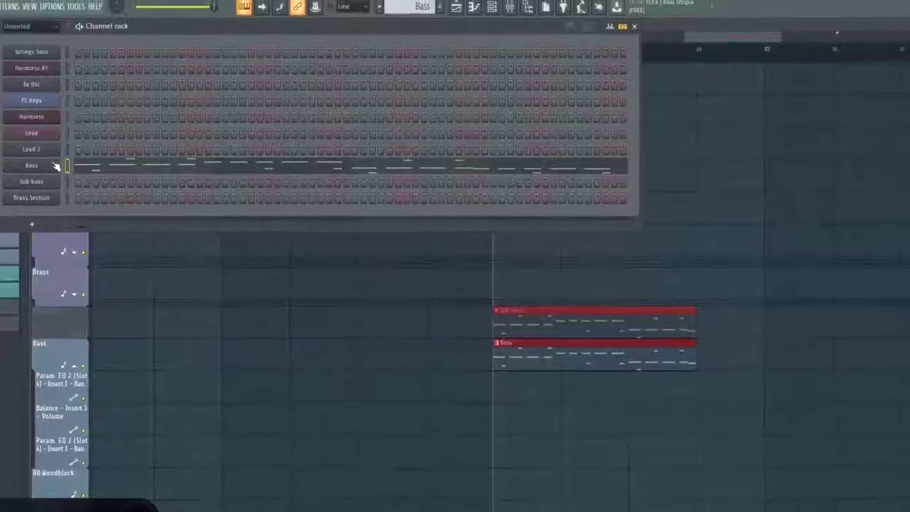
pyautogui.click(49, 168)
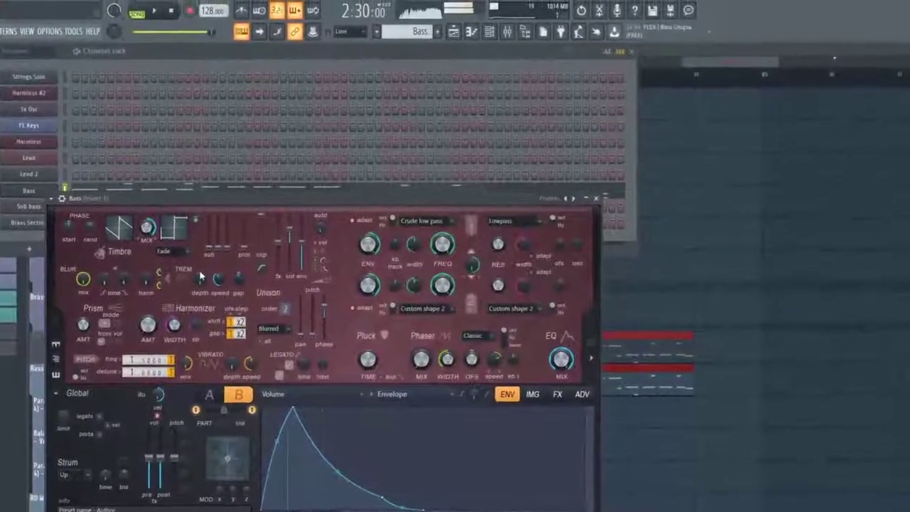
pyautogui.click(557, 393)
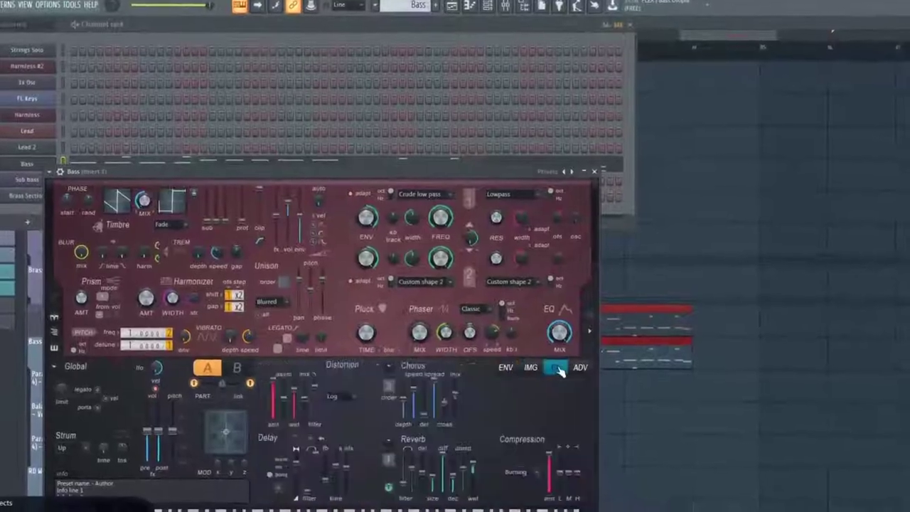
pyautogui.click(596, 172)
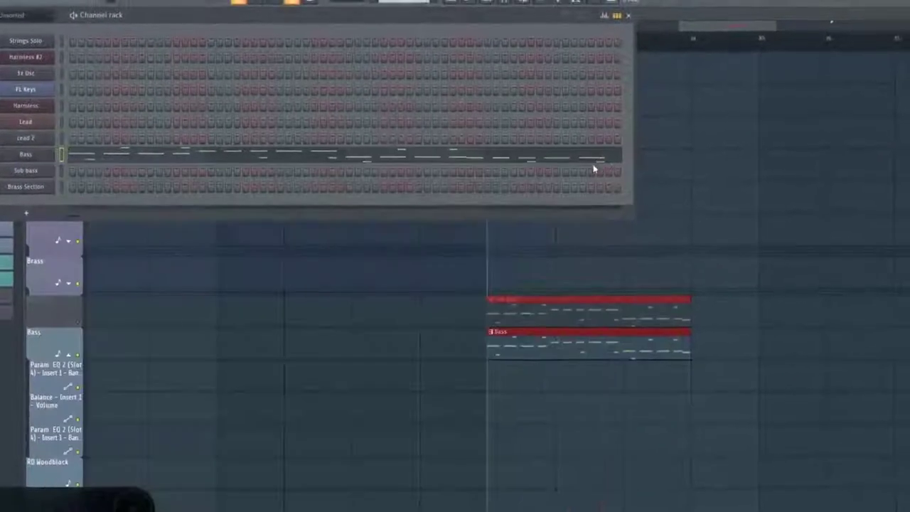
pyautogui.click(32, 170)
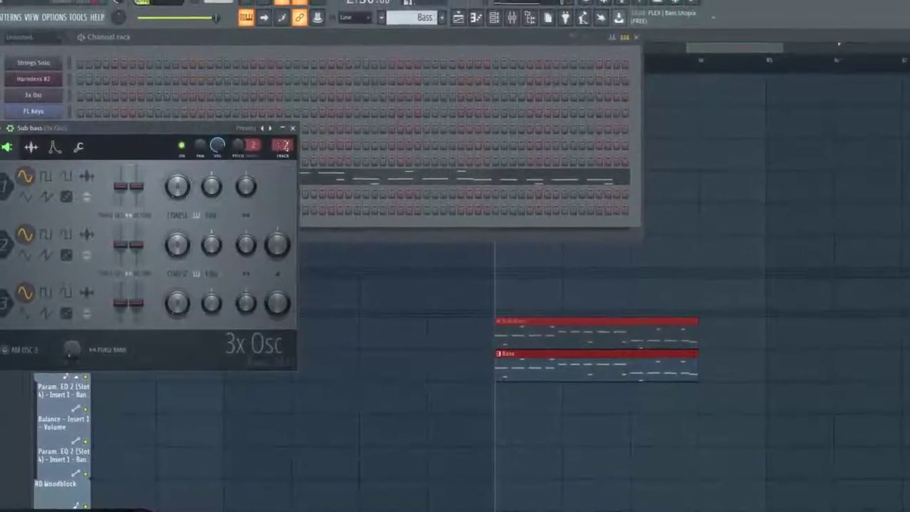
pyautogui.click(292, 128)
# Unmute the Sub bass track and play it together with the Bass pattern
pyautogui.click(84, 346)
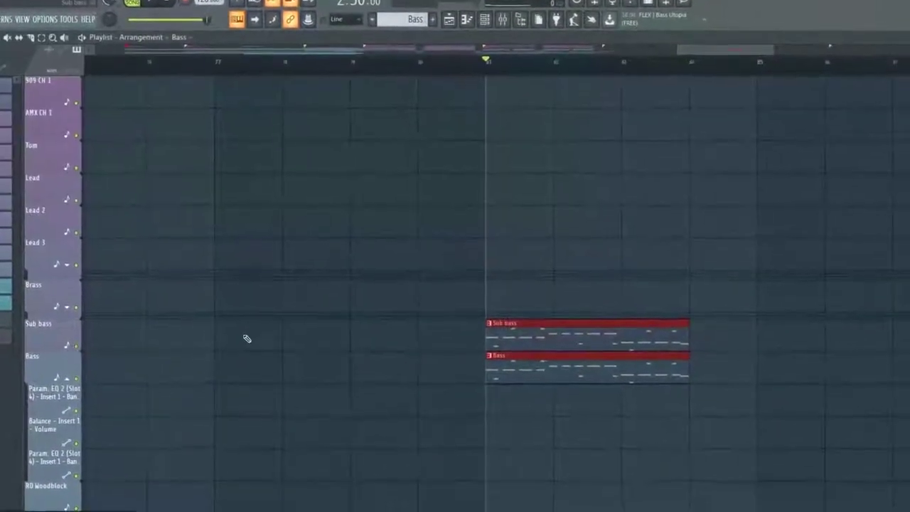
pyautogui.press('space')
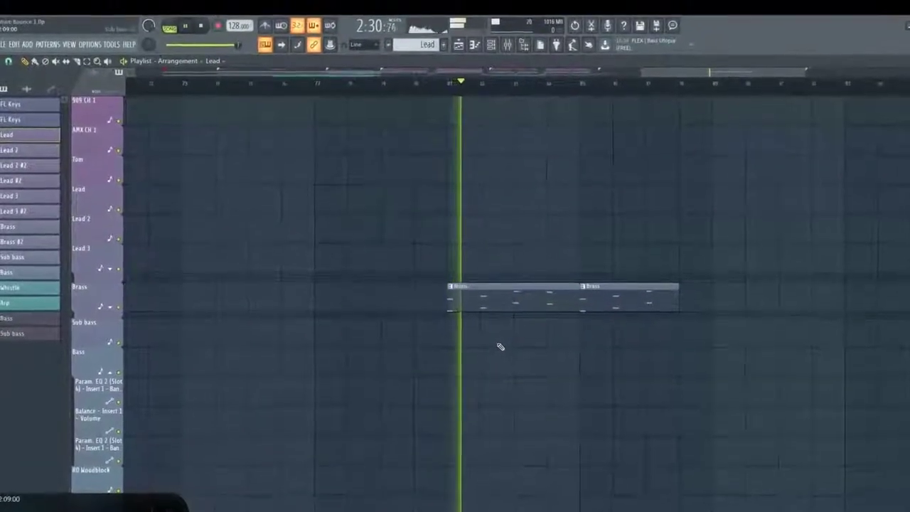
# Open the Brass pattern and inspect the sample and program pages of its Brass Section instrument
pyautogui.doubleClick(509, 297)
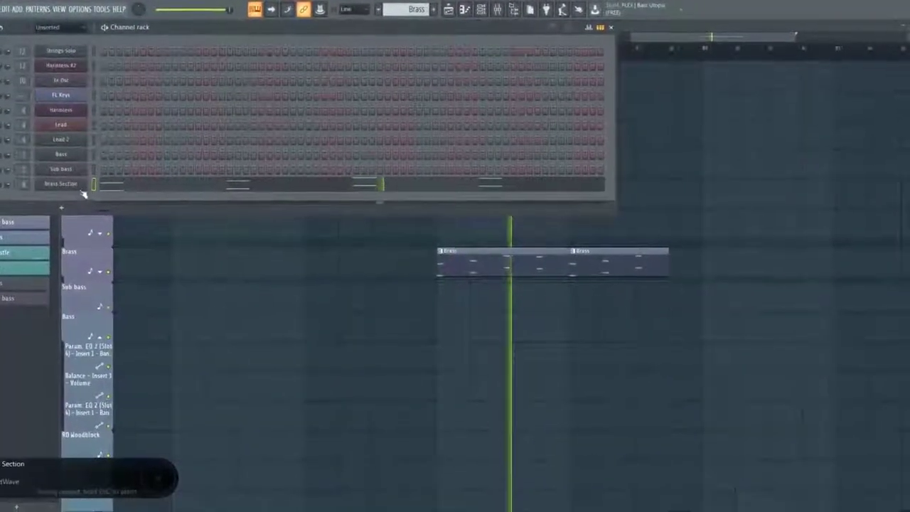
pyautogui.click(85, 190)
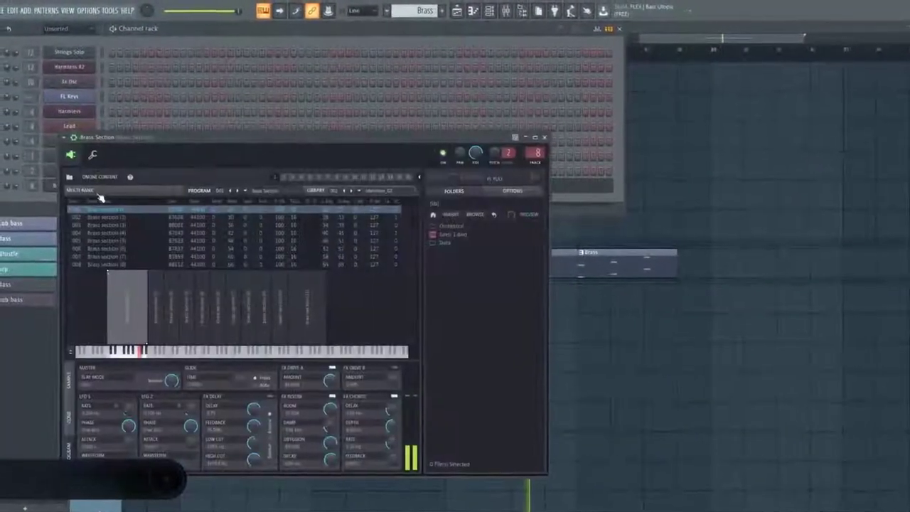
pyautogui.click(69, 388)
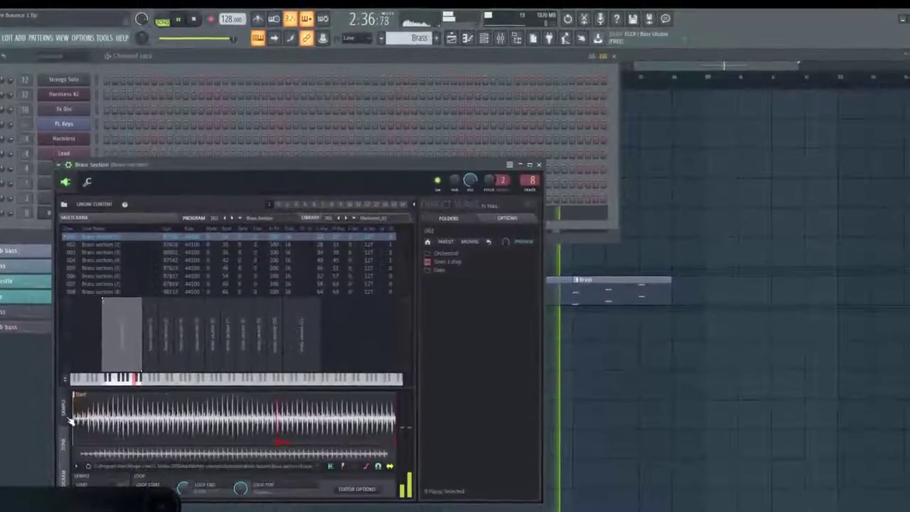
pyautogui.click(65, 479)
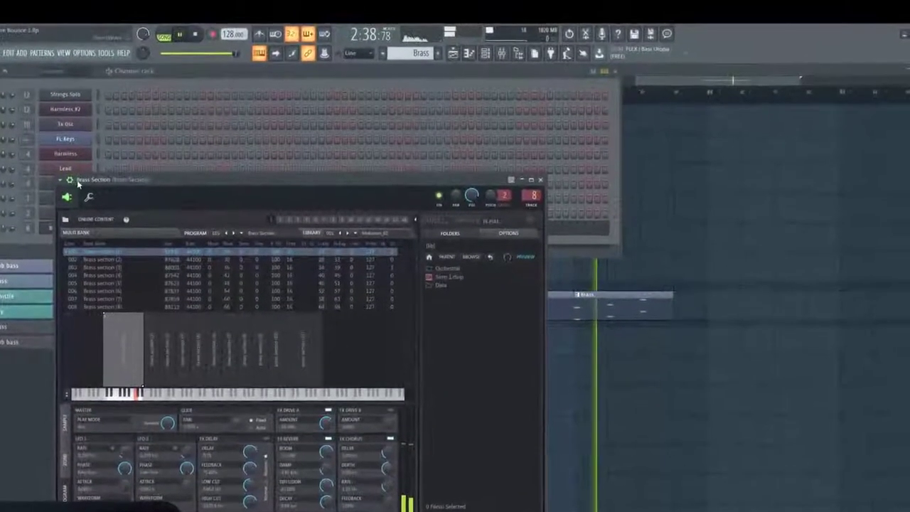
pyautogui.click(540, 179)
# Show the file browser and expand the Orchestral folder under Packs > Instruments
pyautogui.click(535, 52)
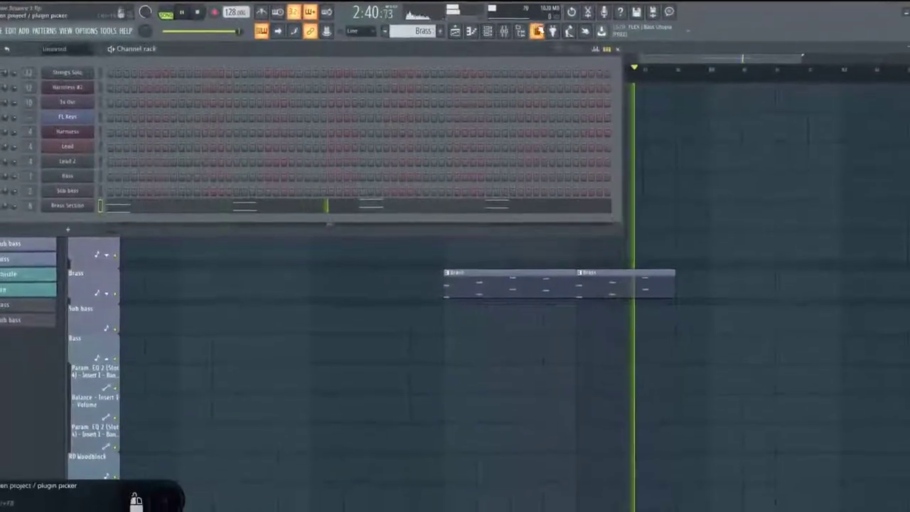
pyautogui.click(521, 31)
pyautogui.click(32, 299)
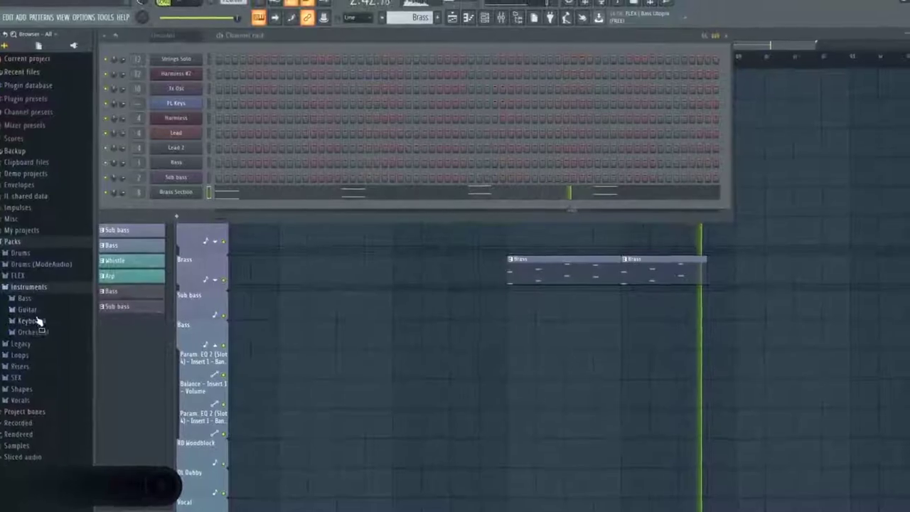
pyautogui.click(32, 332)
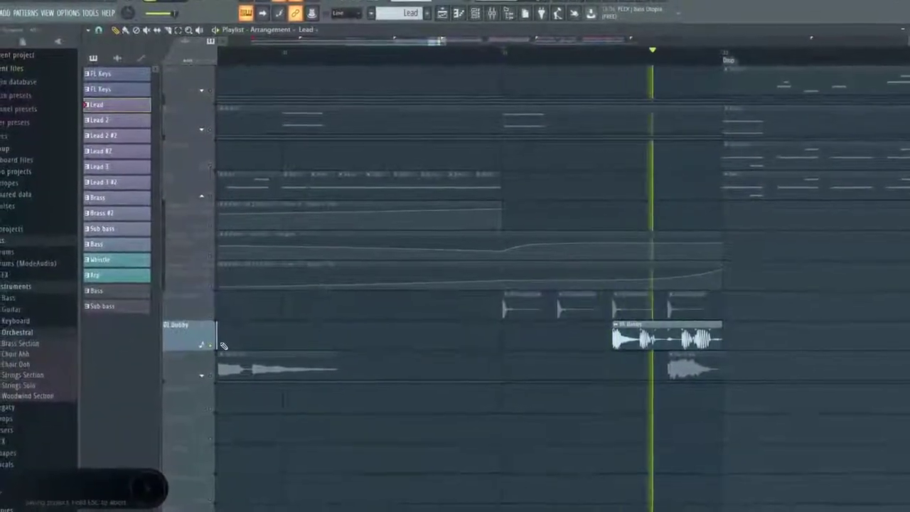
# Solo the Vocal track in the playlist during playback
pyautogui.click(212, 346)
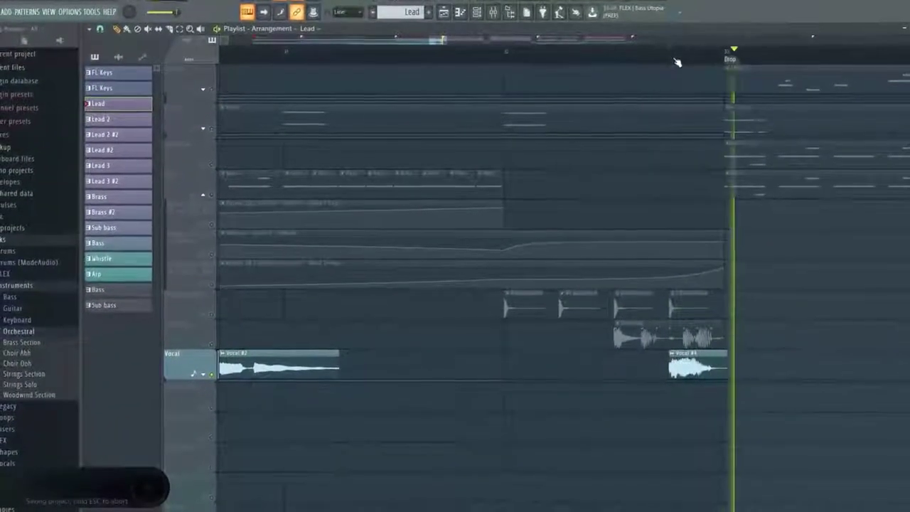
# Expand the Vocal track group to show its EQ 2 Band 7 frequency automation track, and toggle playback of the vocals
pyautogui.press('space')
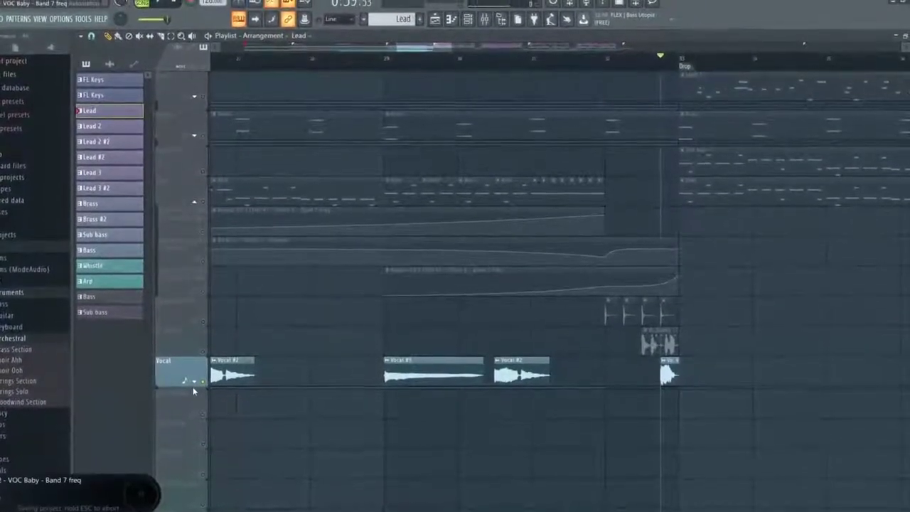
pyautogui.click(194, 383)
pyautogui.press('space')
pyautogui.press('space')
# Play the arrangement from the start of the short Vocal clip in the break after the first drop section
pyautogui.moveTo(412, 44); pyautogui.dragTo(479, 50)
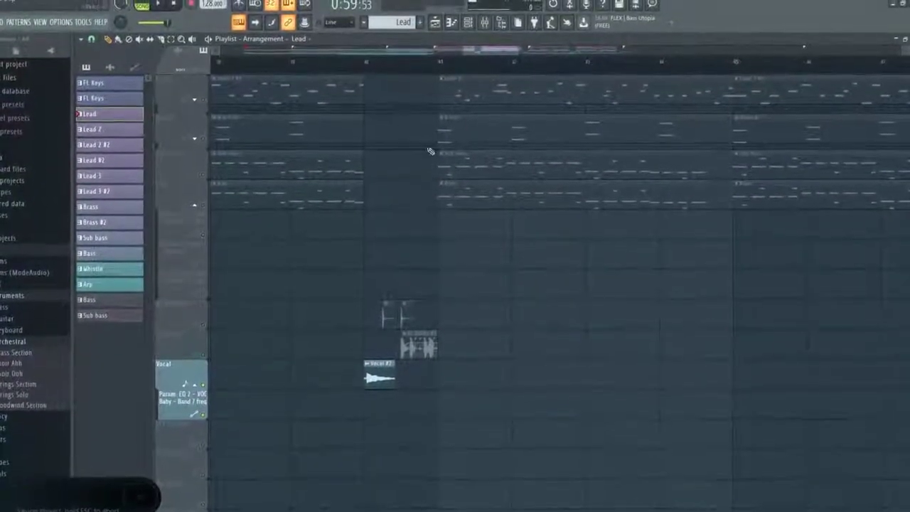
pyautogui.click(366, 64)
pyautogui.press('space')
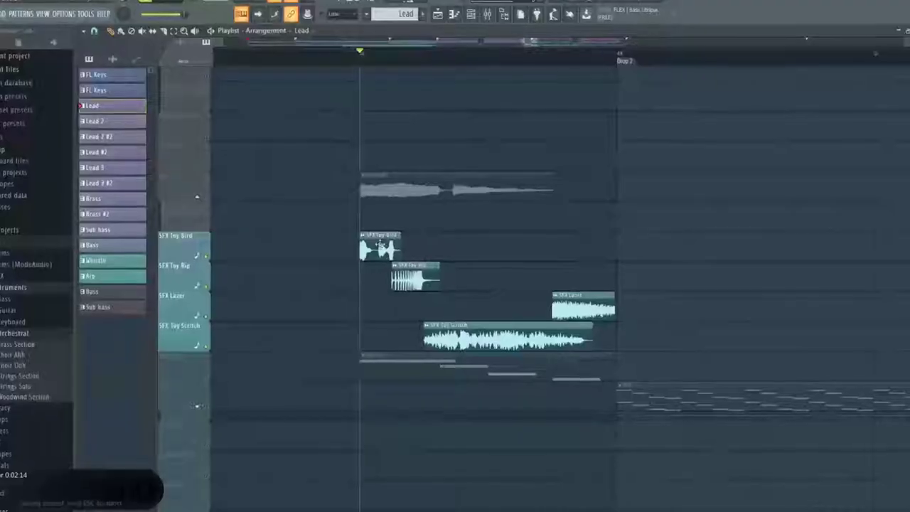
# Inspect the sample settings and library source of the SFX Toy Bird, SFX Toy Scritch and SFX Lazer clips before Drop 2
pyautogui.doubleClick(190, 228)
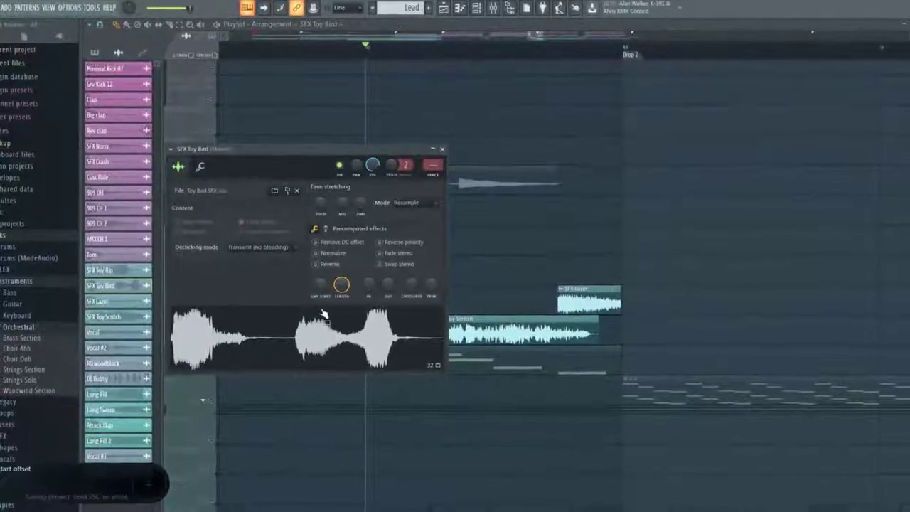
pyautogui.click(442, 149)
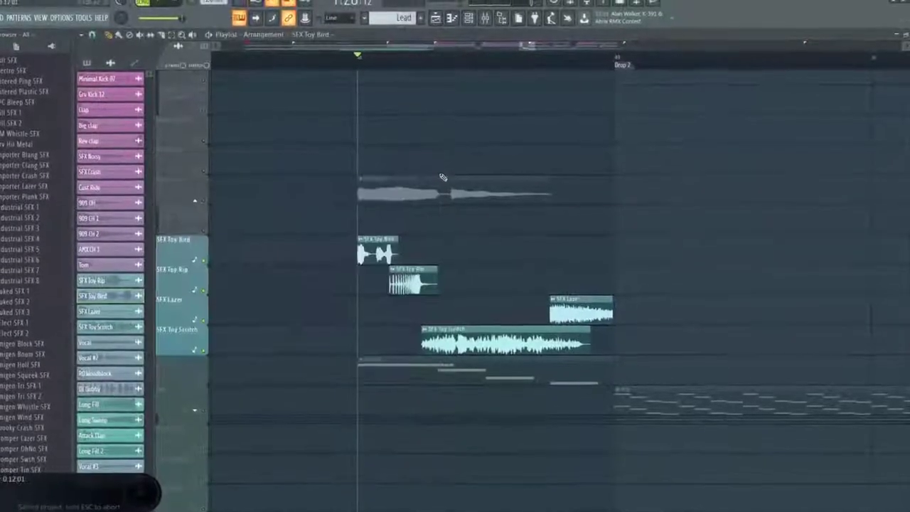
pyautogui.doubleClick(446, 337)
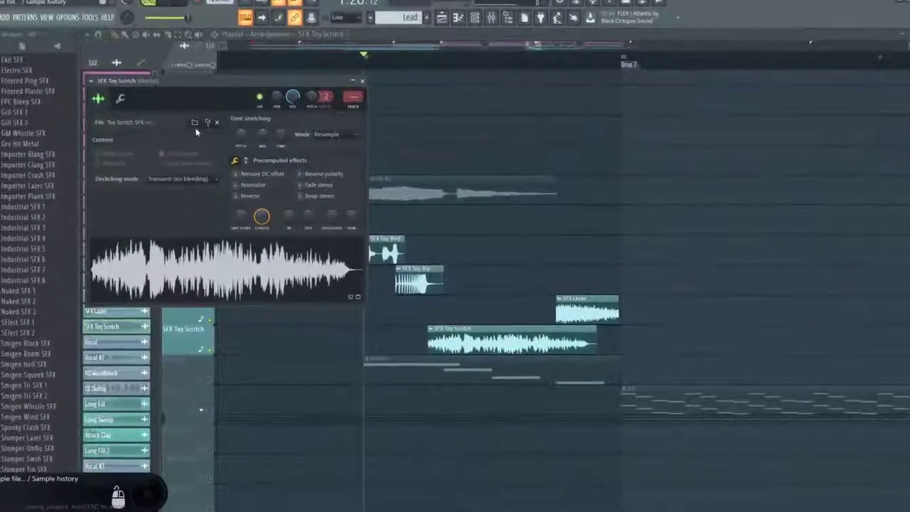
pyautogui.click(208, 122)
pyautogui.click(362, 81)
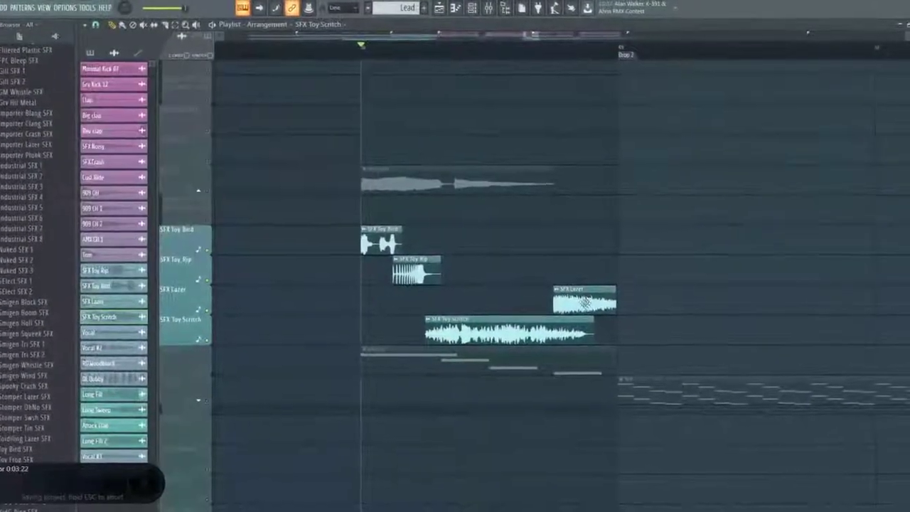
pyautogui.doubleClick(584, 302)
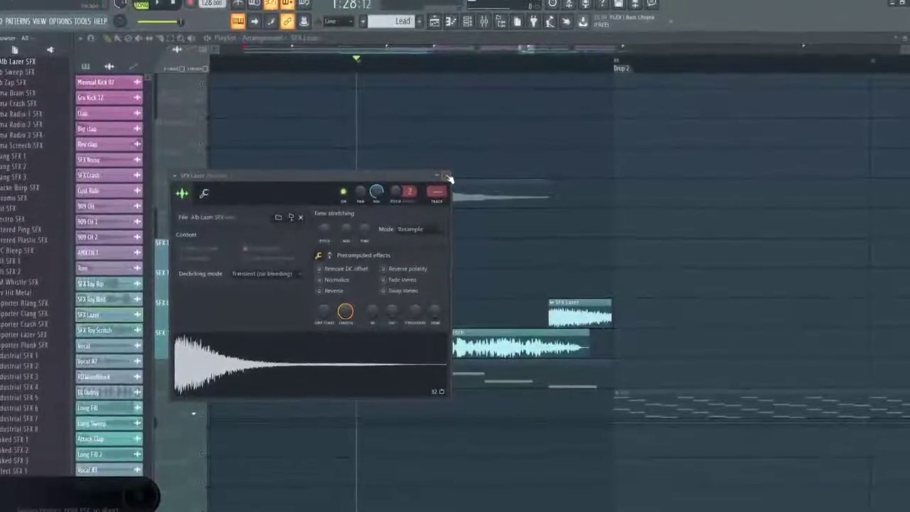
pyautogui.click(447, 176)
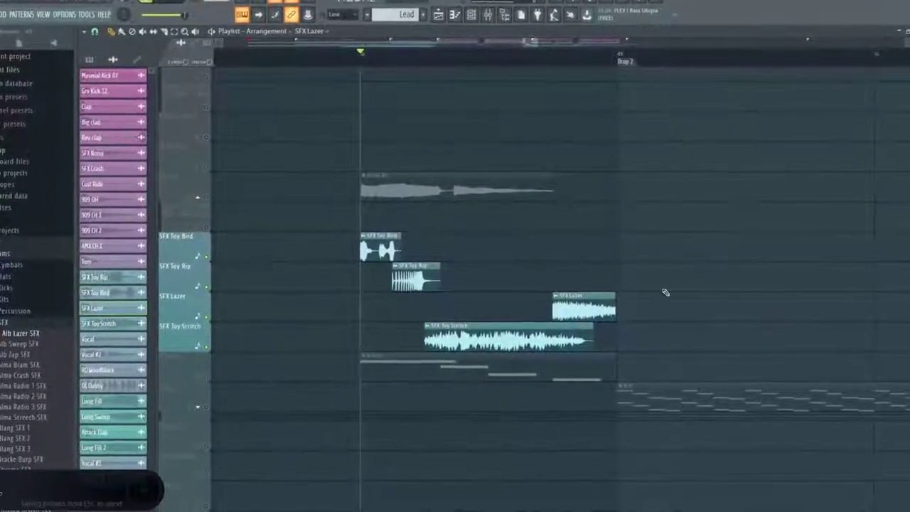